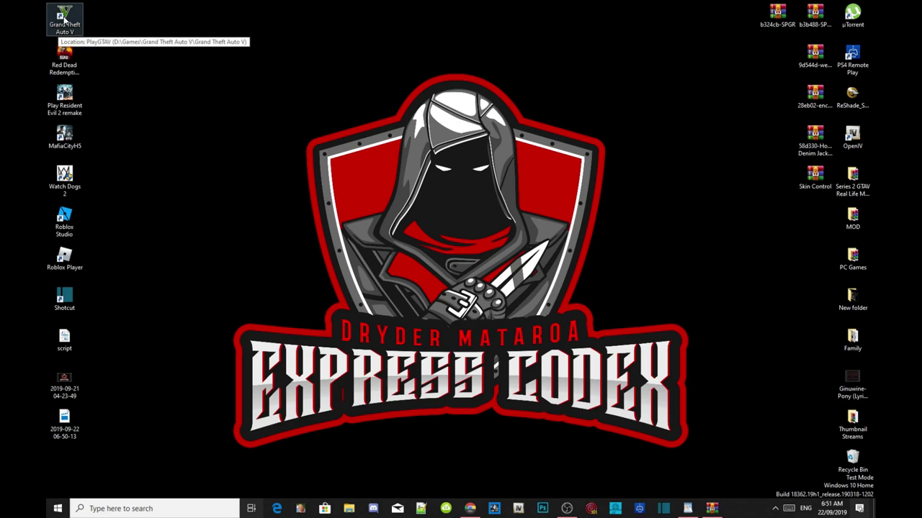
Step: Open the install folder of the Grand Theft Auto V desktop shortcut and look through its files
right_click(64, 21)
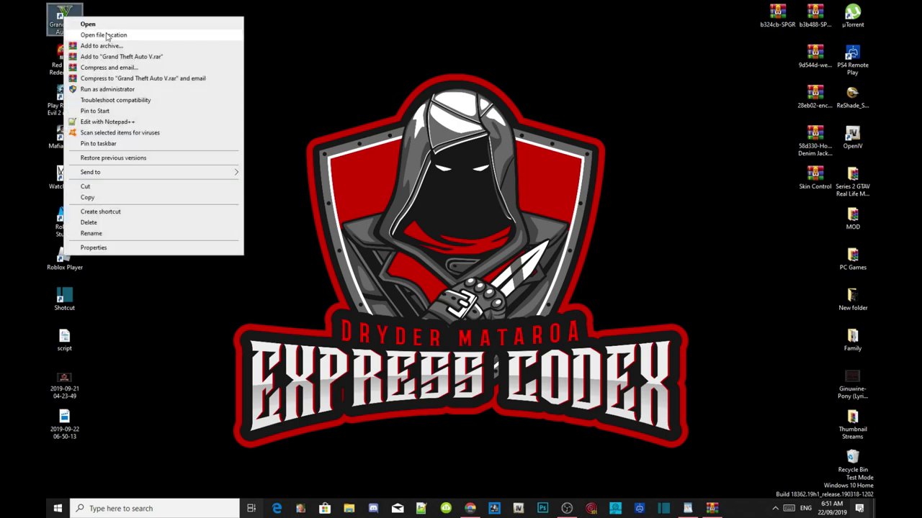
click(107, 36)
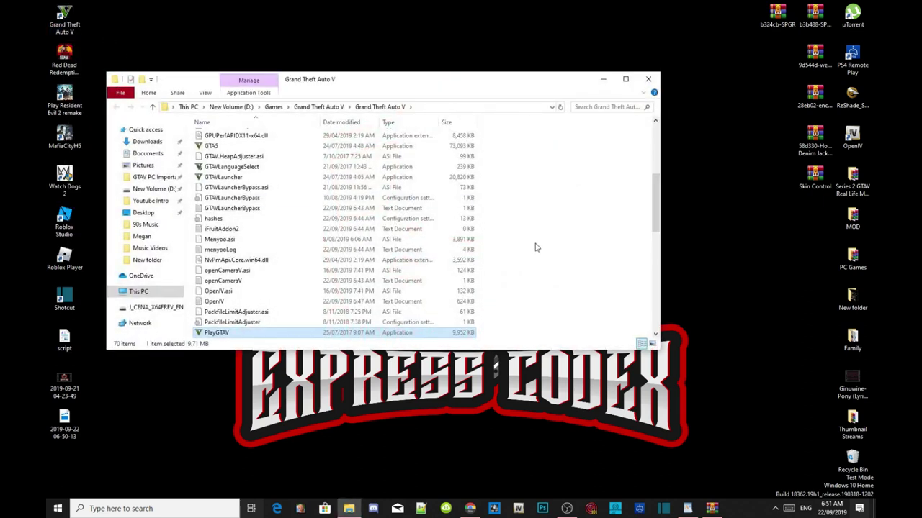
click(625, 78)
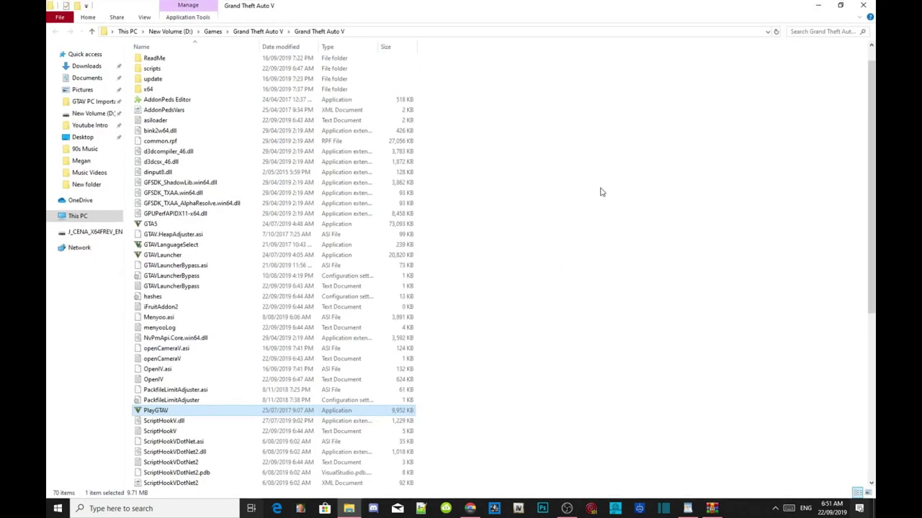
scroll(601, 187, up, 1)
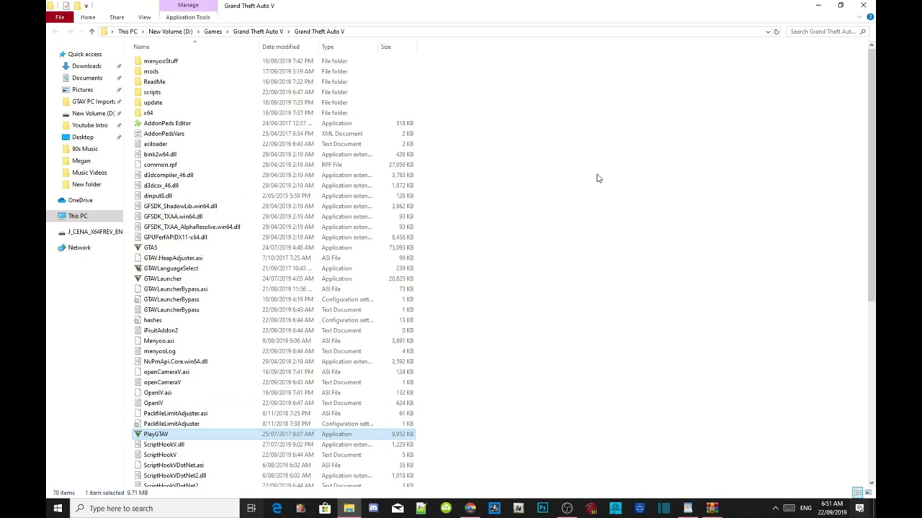
scroll(596, 178, down, 10)
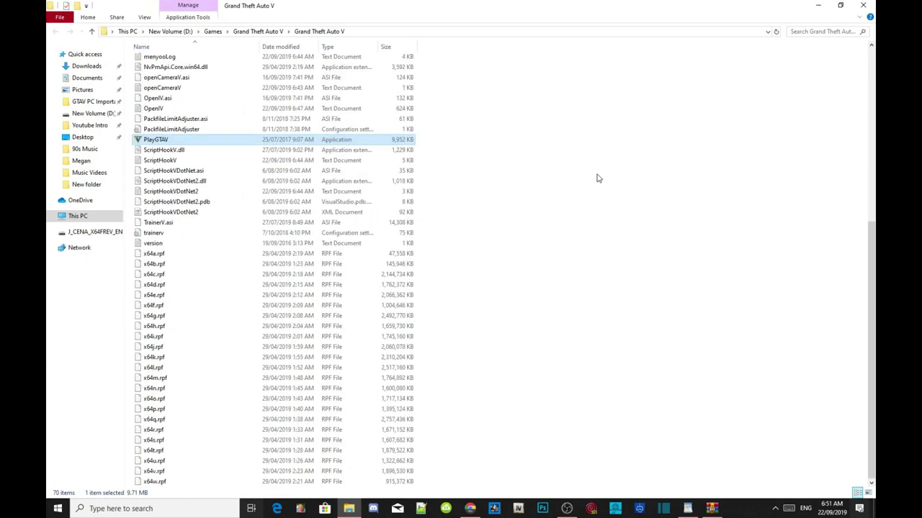
click(596, 178)
scroll(596, 178, up, 10)
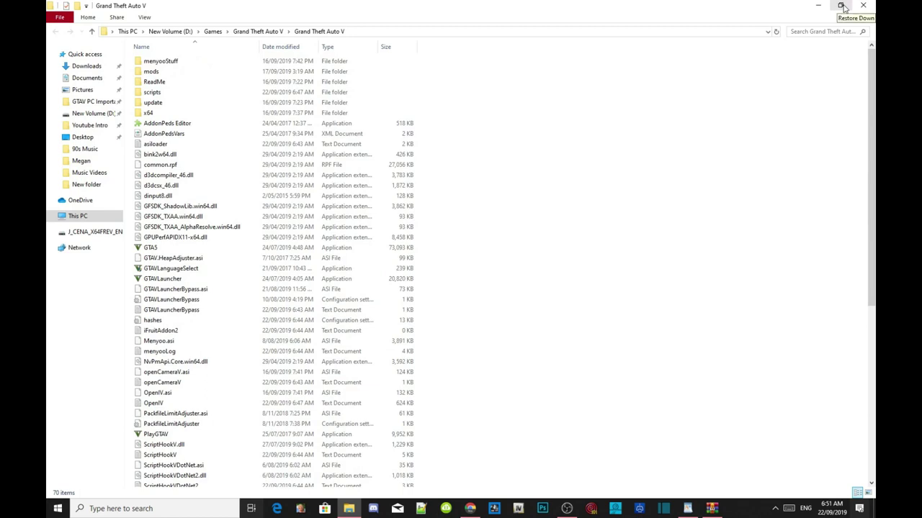
click(841, 5)
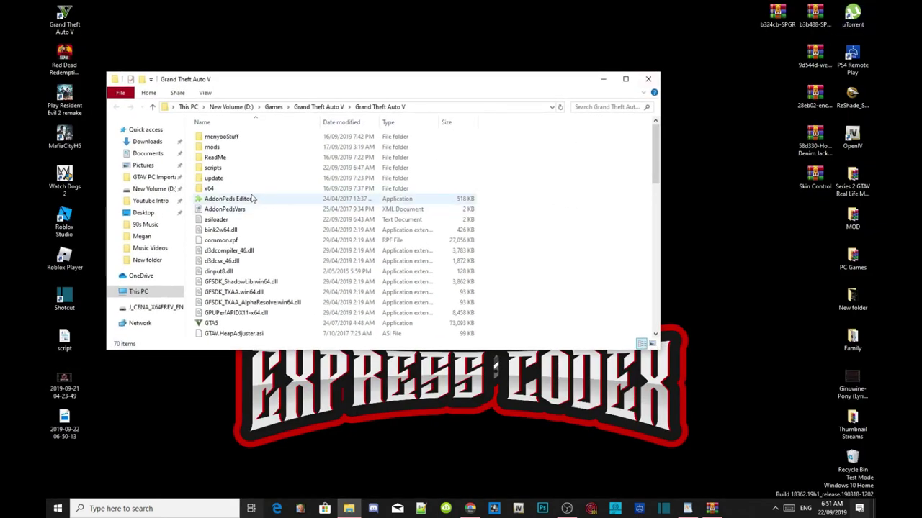
Step: Open the game's scripts folder and check it for NativeUI.dll
double_click(213, 169)
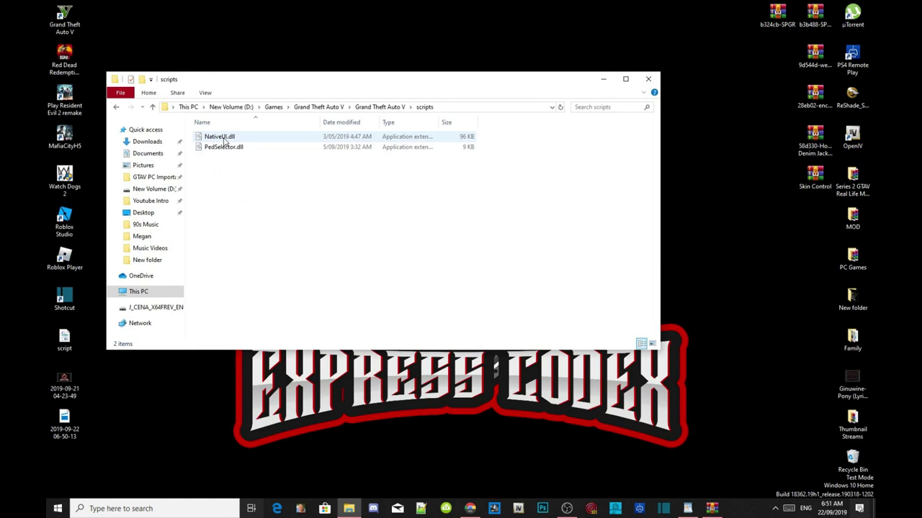
click(225, 141)
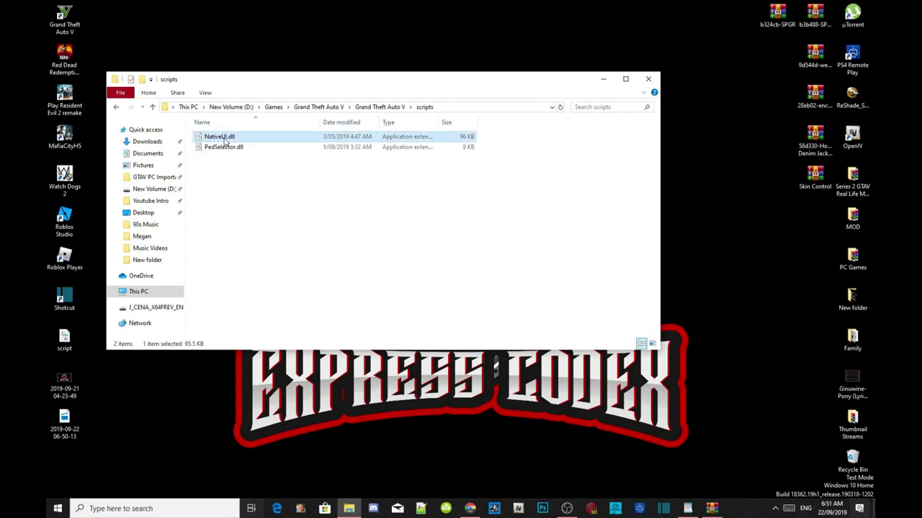
drag(289, 81, 271, 51)
click(270, 206)
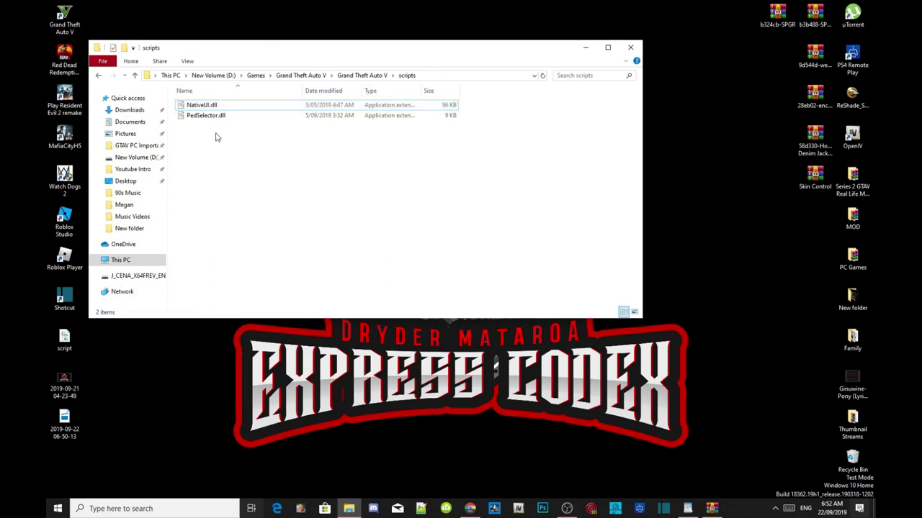
click(202, 109)
click(234, 155)
Step: Extract SPGR, iFruitAddon2, SinglePlayerGaragesReloaded.dll and iFruitAddon2.dll from the SPGR folder of b324cb-SPGR.zip into scripts, and close the archive
click(711, 508)
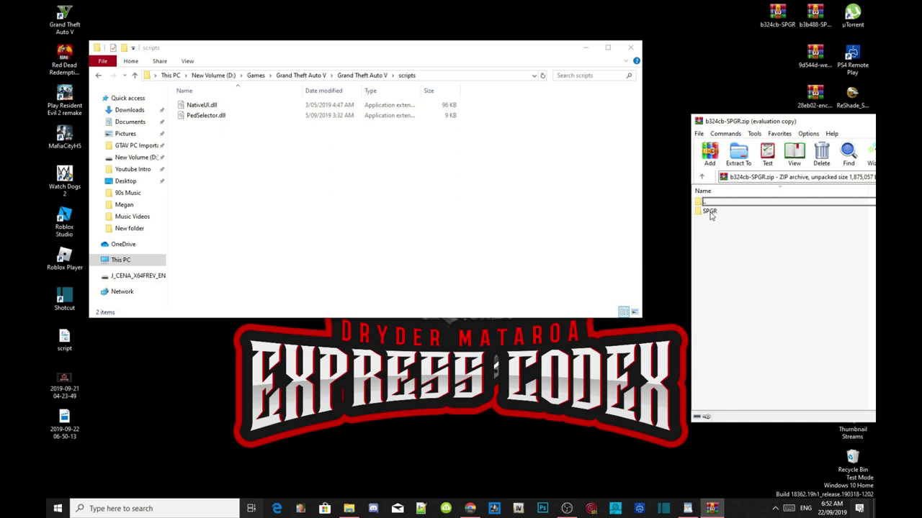
double_click(709, 211)
click(728, 293)
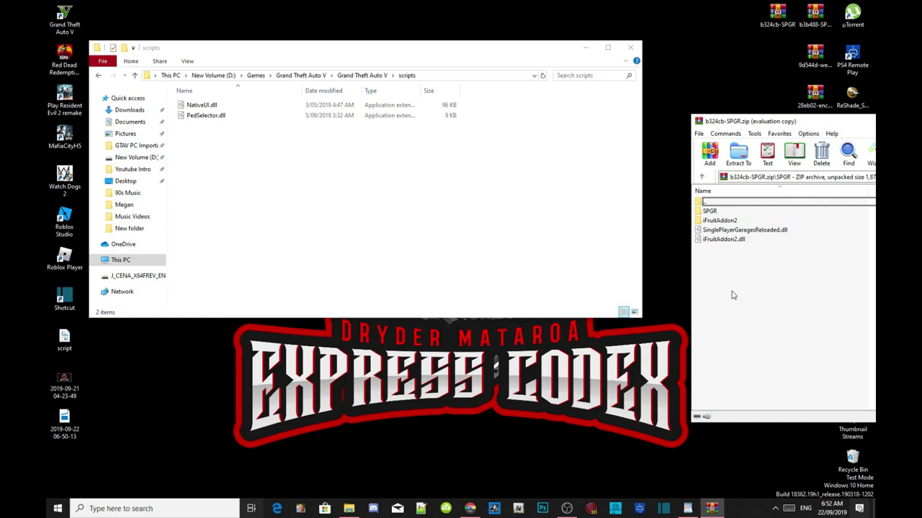
drag(735, 300, 717, 217)
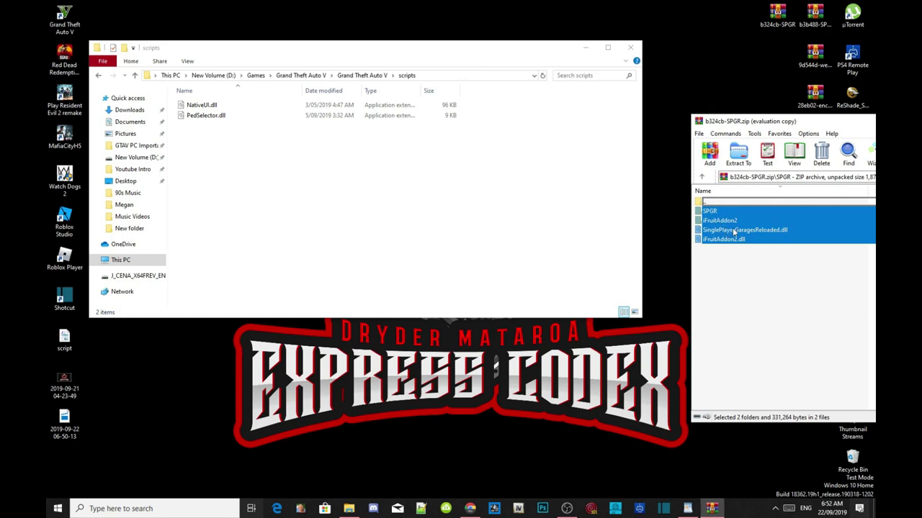
drag(749, 225, 255, 190)
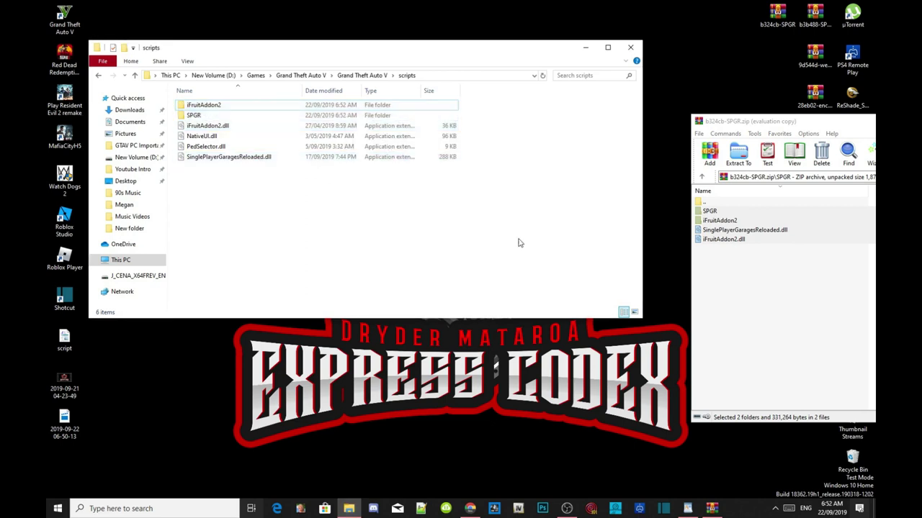
double_click(791, 124)
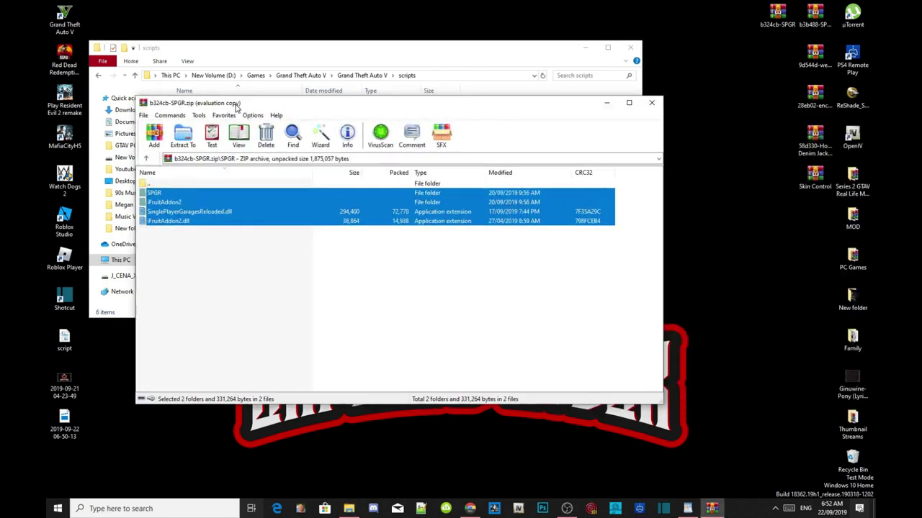
click(651, 103)
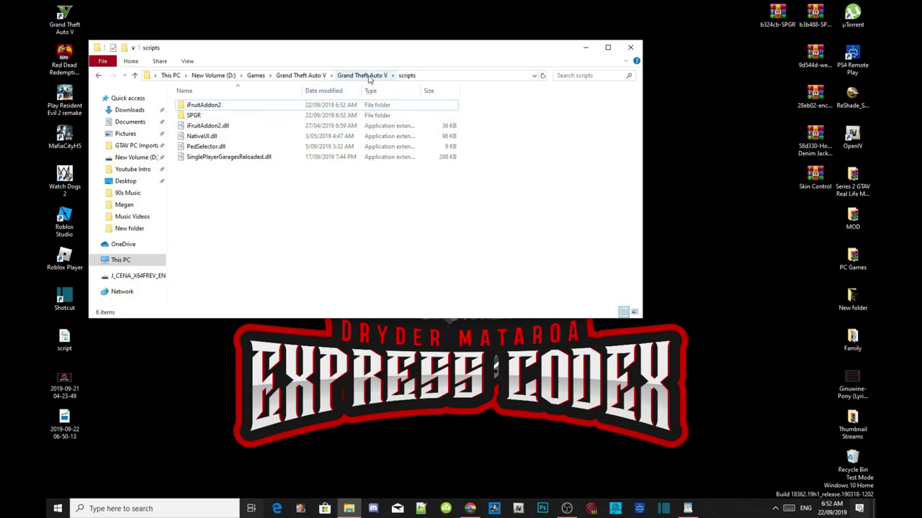
Step: Return to the main Grand Theft Auto V folder, refresh it, and close the window to go back to the desktop
click(367, 76)
right_click(537, 187)
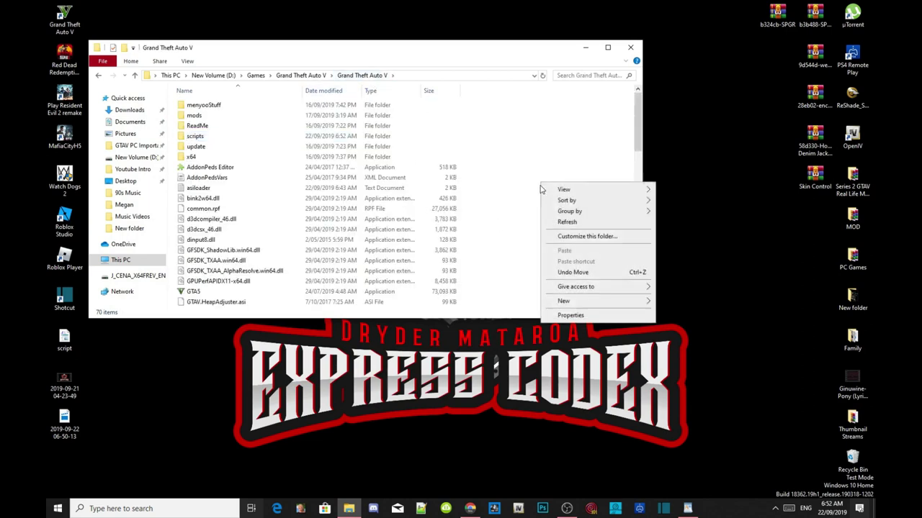
click(562, 221)
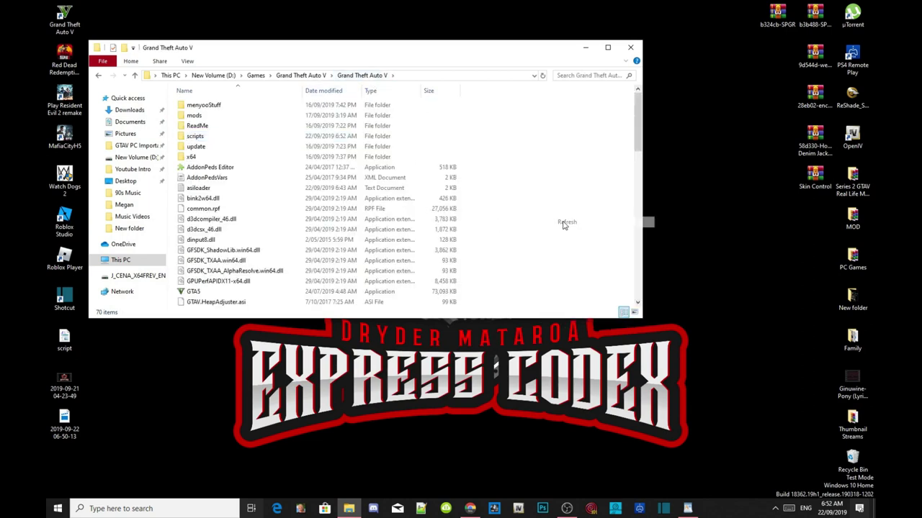
click(631, 49)
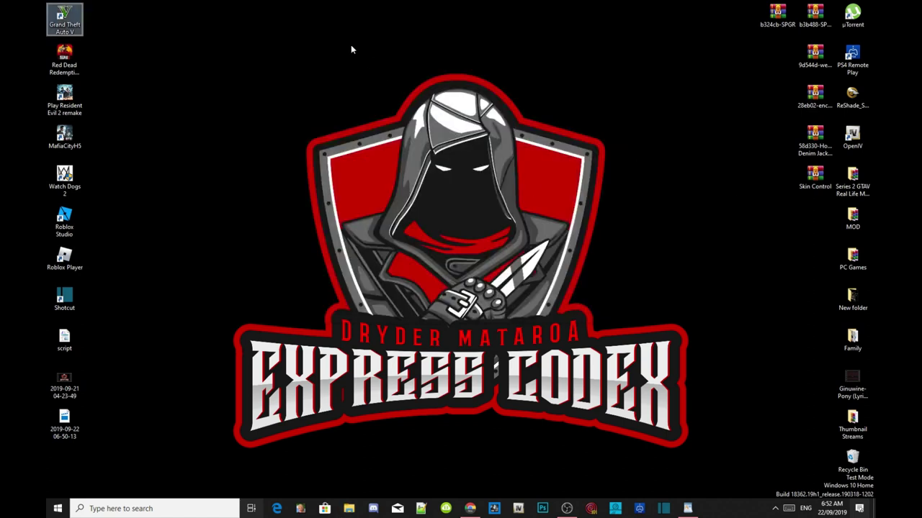
right_click(352, 47)
click(374, 75)
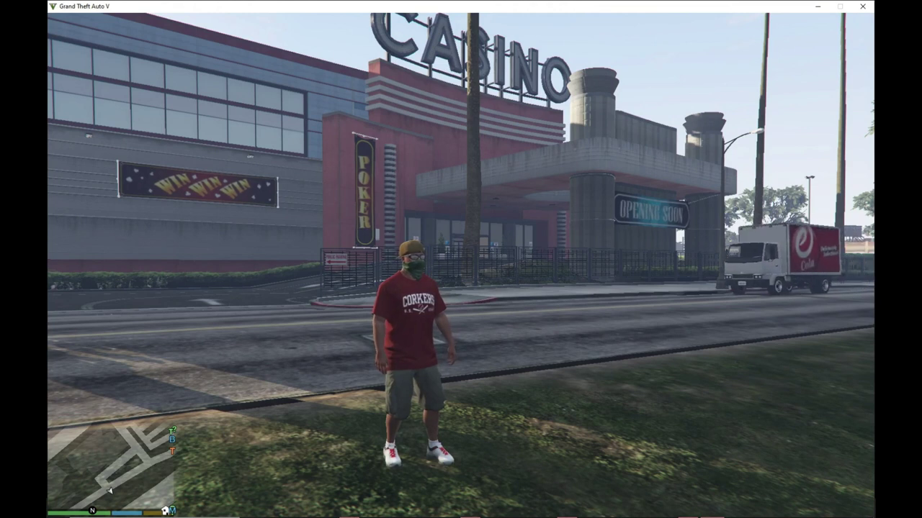
Step: Open the in-game map in Grand Theft Auto V and examine the garage markers across Los Santos
key(Escape)
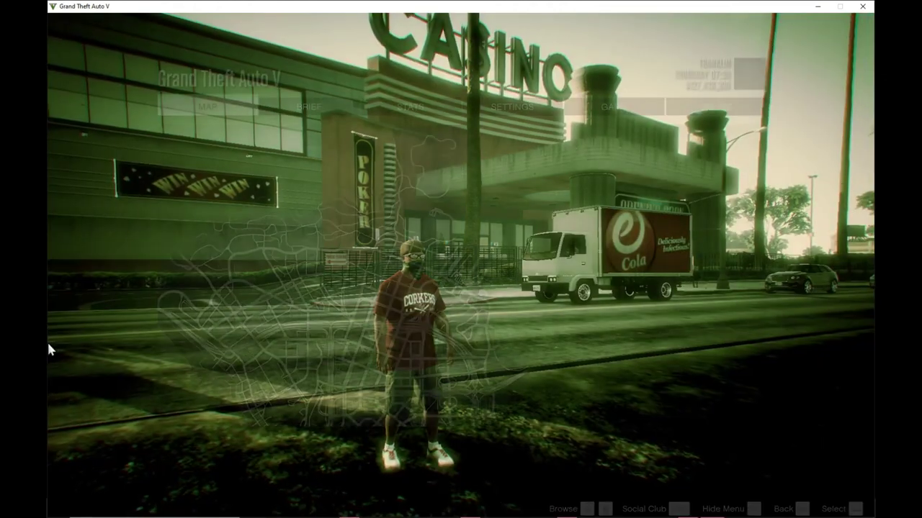
click(450, 321)
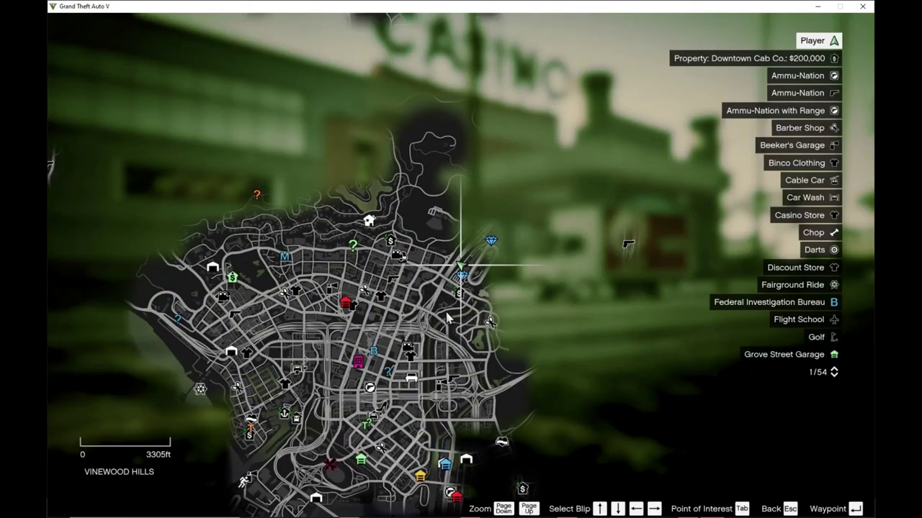
drag(385, 306, 426, 286)
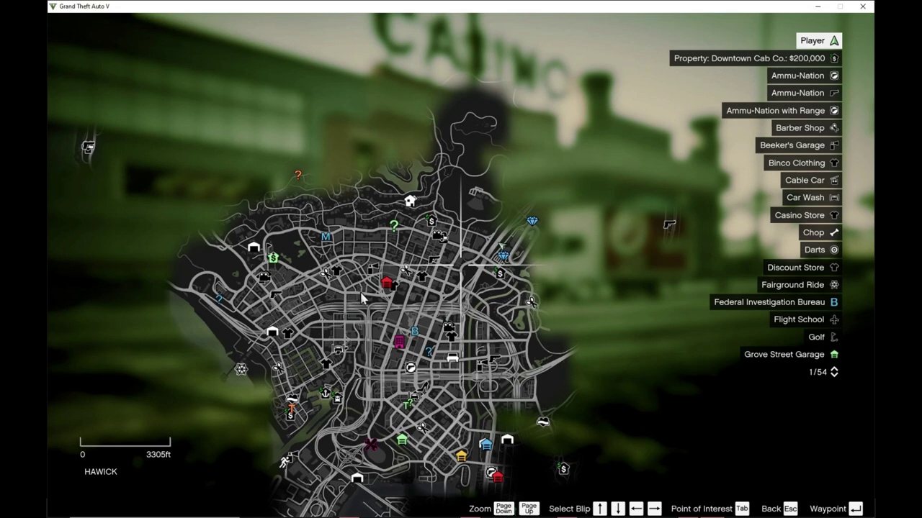
drag(362, 299, 470, 251)
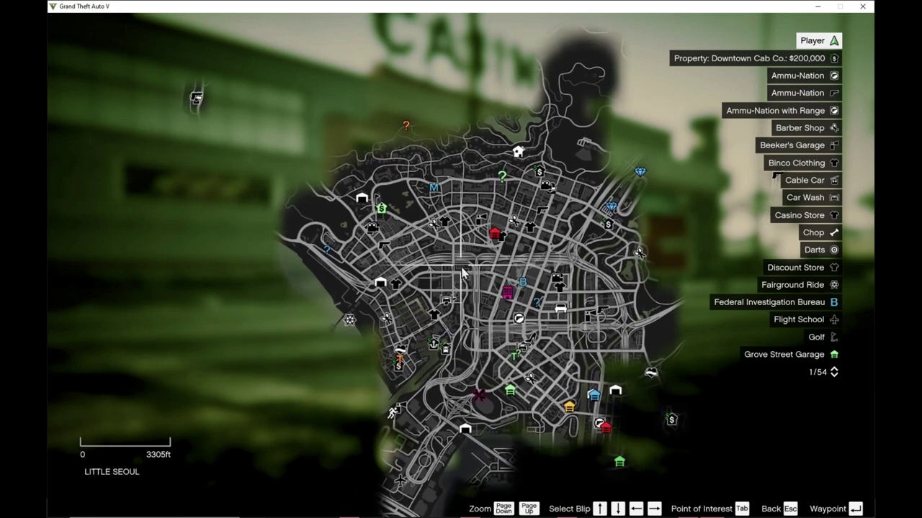
drag(528, 268, 534, 189)
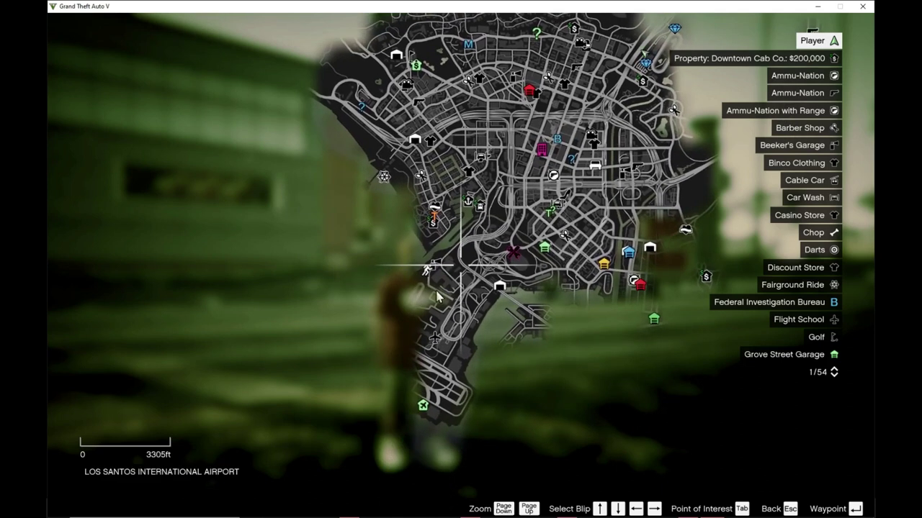
scroll(549, 270, up, 2)
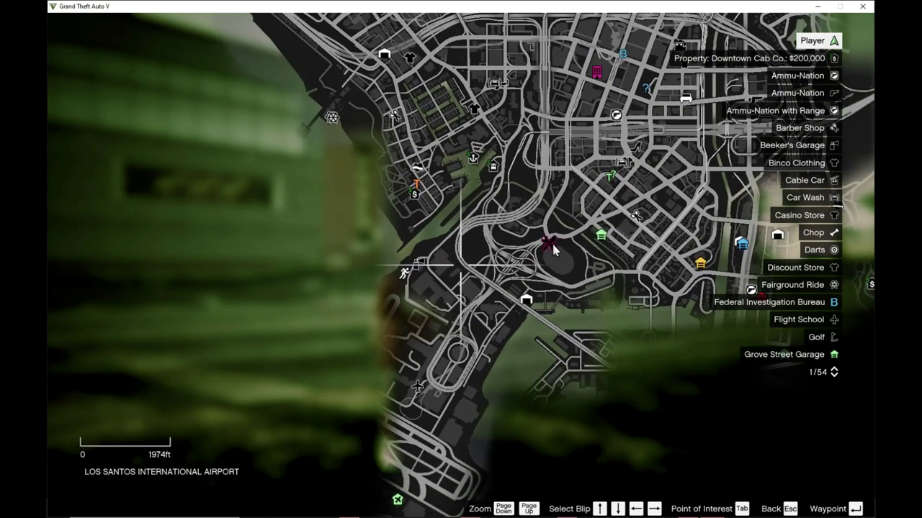
drag(552, 241, 383, 234)
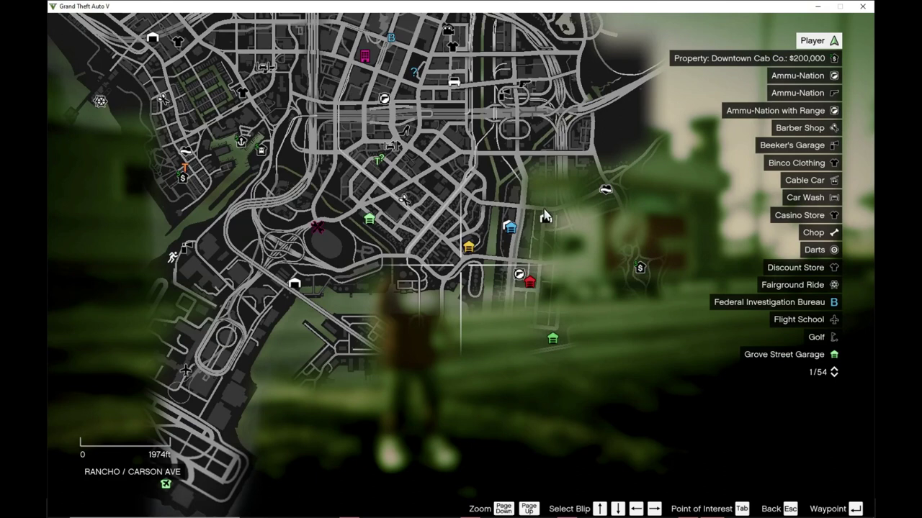
drag(409, 145, 458, 278)
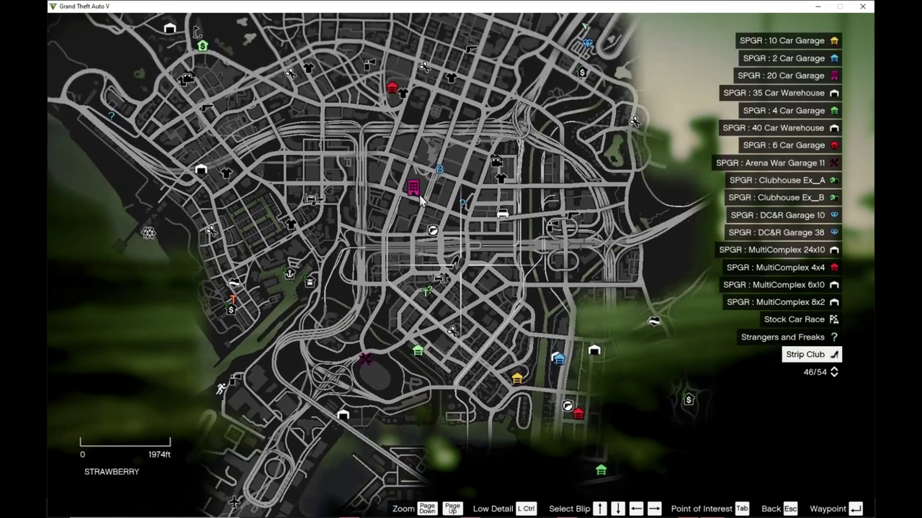
drag(406, 136, 442, 204)
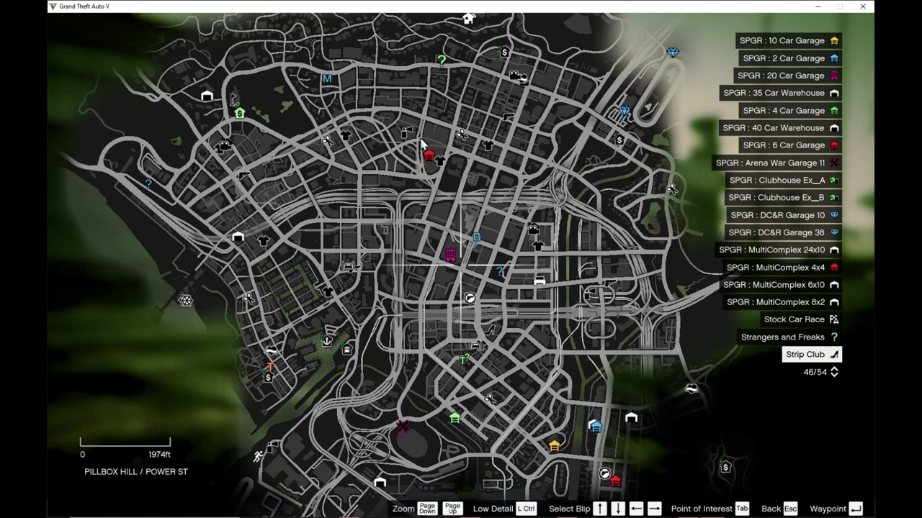
Step: Examine the clubhouse markers north of the city and the garage markers around Vinewood on the map
scroll(441, 204, down, 3)
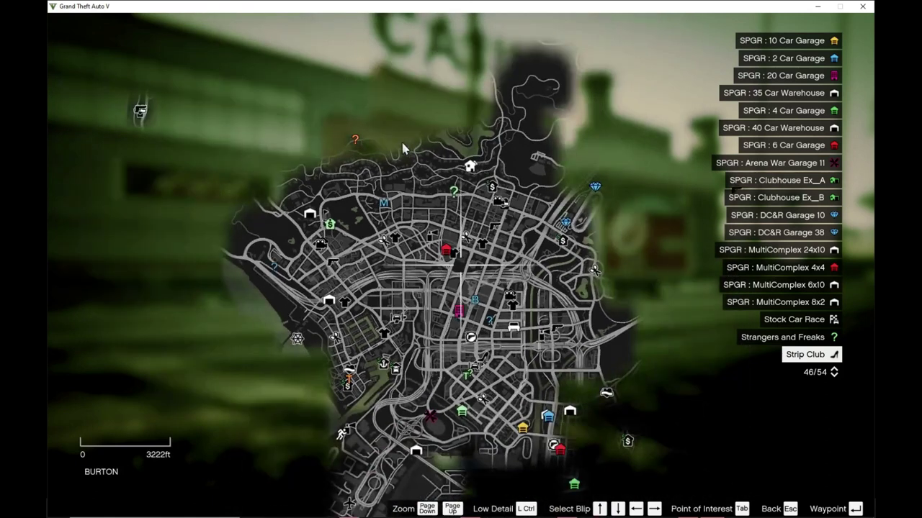
drag(406, 148, 439, 278)
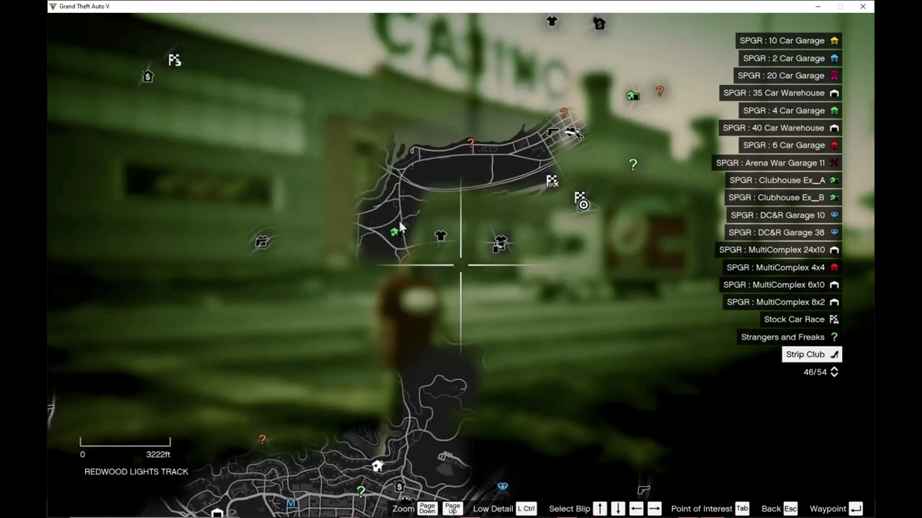
drag(394, 235, 459, 208)
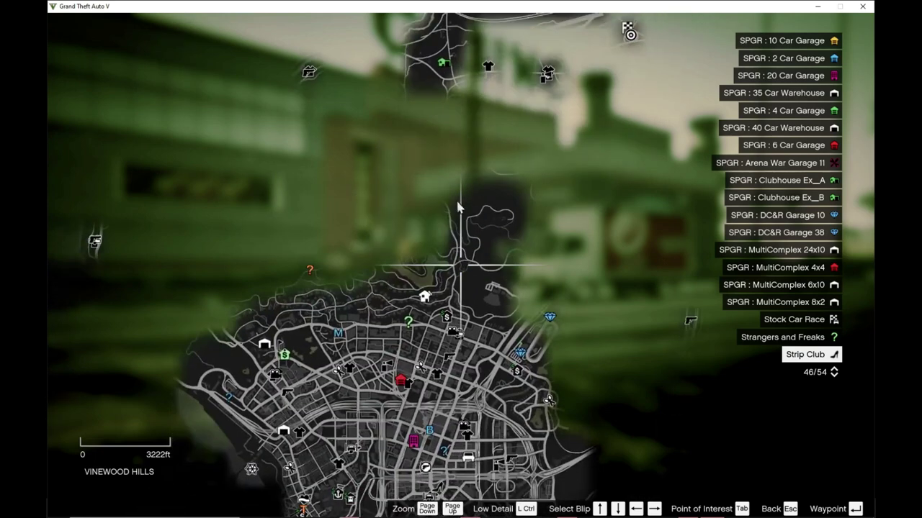
drag(413, 300, 442, 287)
scroll(441, 286, up, 6)
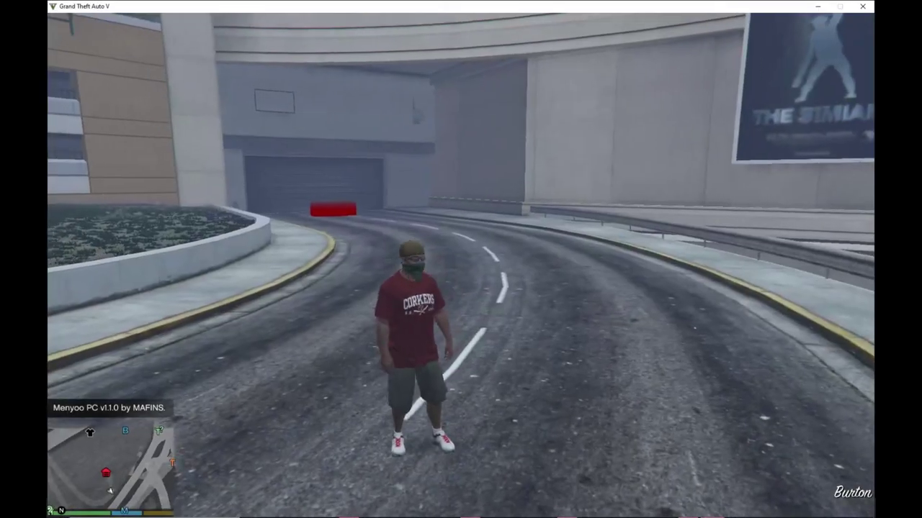
Step: Walk the character along the curved road towards the red garage marker in Burton
key(w)
key(w)
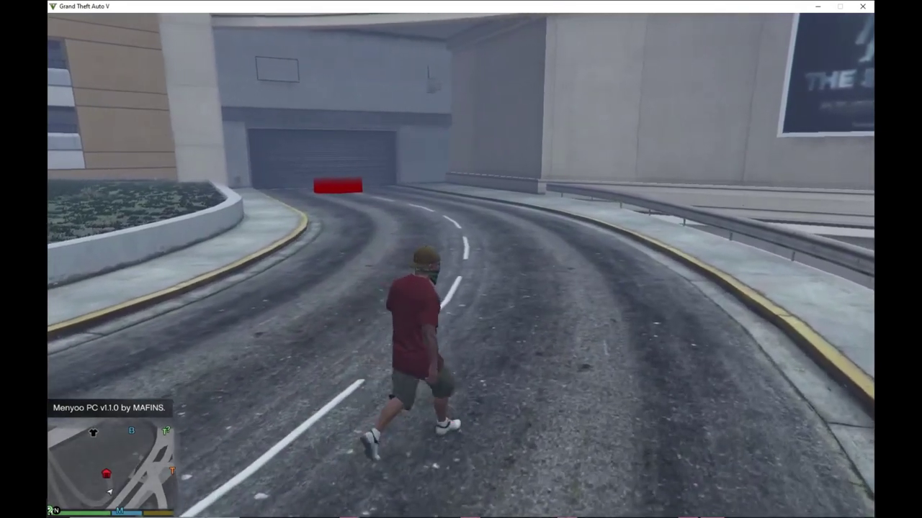
key(w)
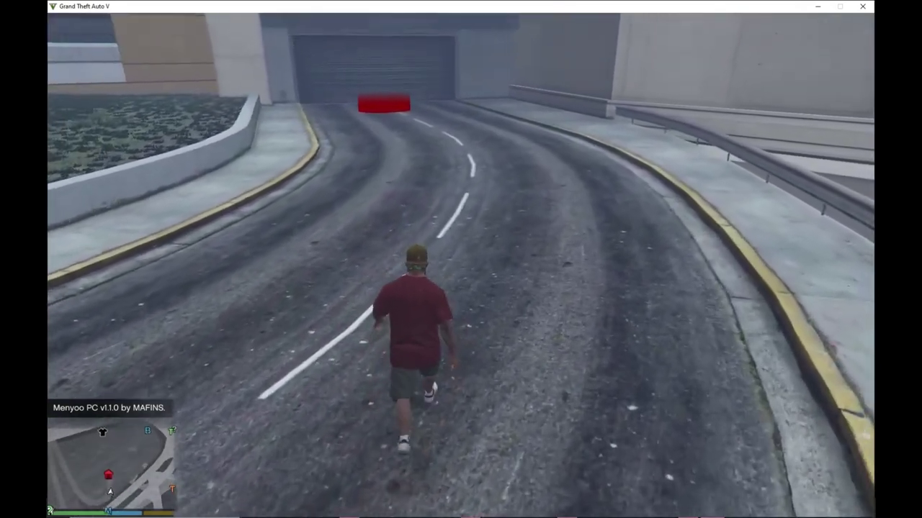
key(w)
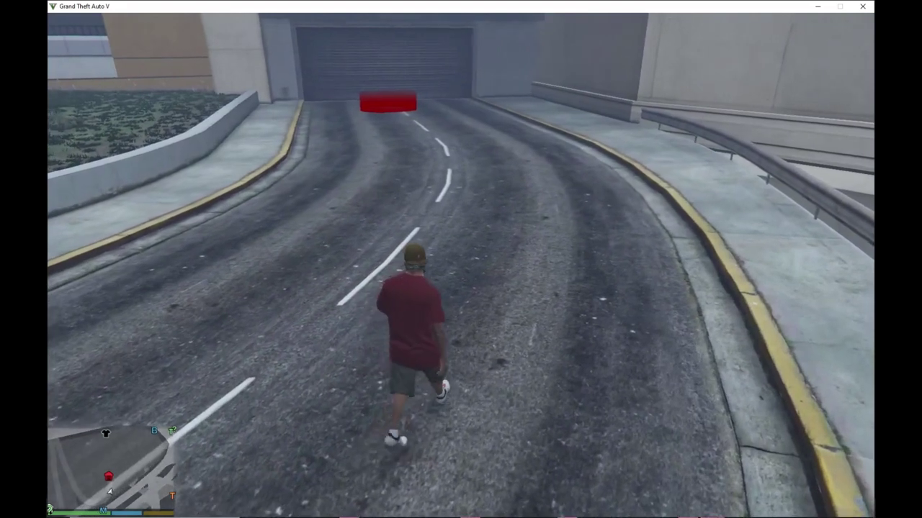
key(w)
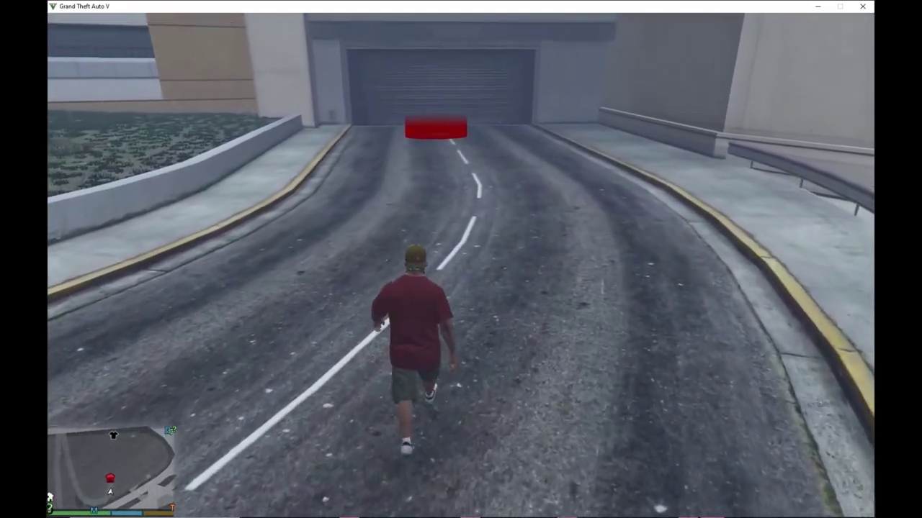
key(w)
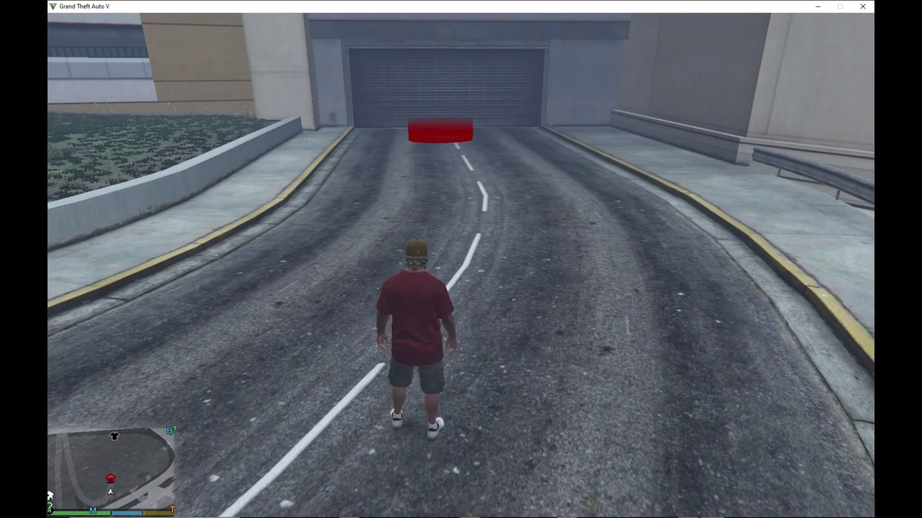
Step: Open the trainer's Teleporting menu and go to its Other Teleports list
key(F4)
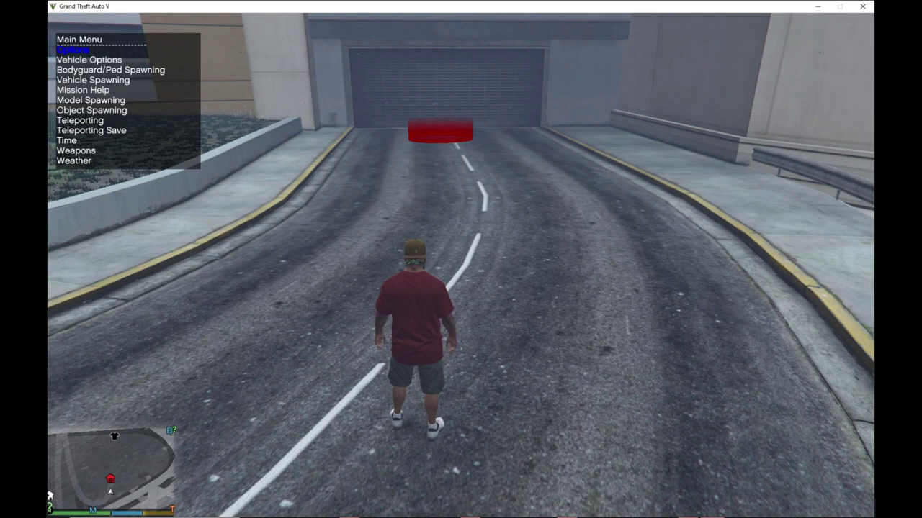
key(Down)
key(Down)
key(Down)
key(Down)
key(Down)
key(Down)
key(Down)
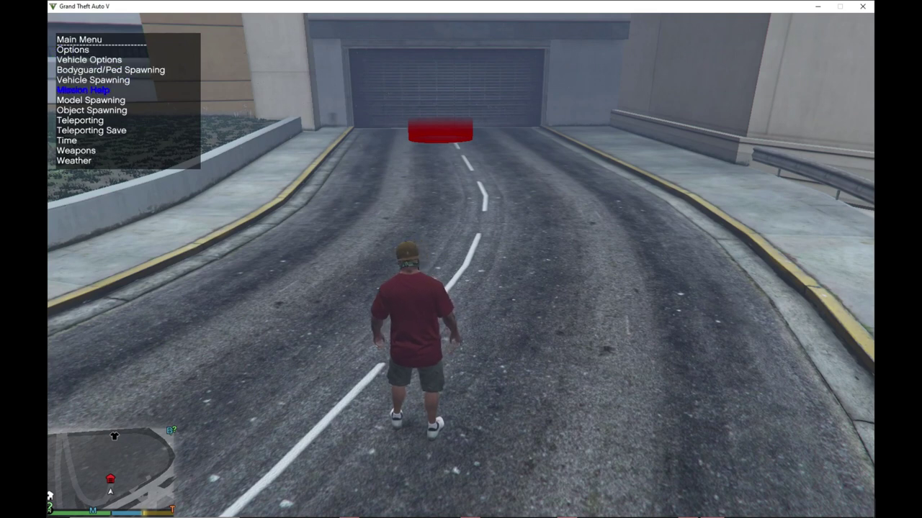
key(Return)
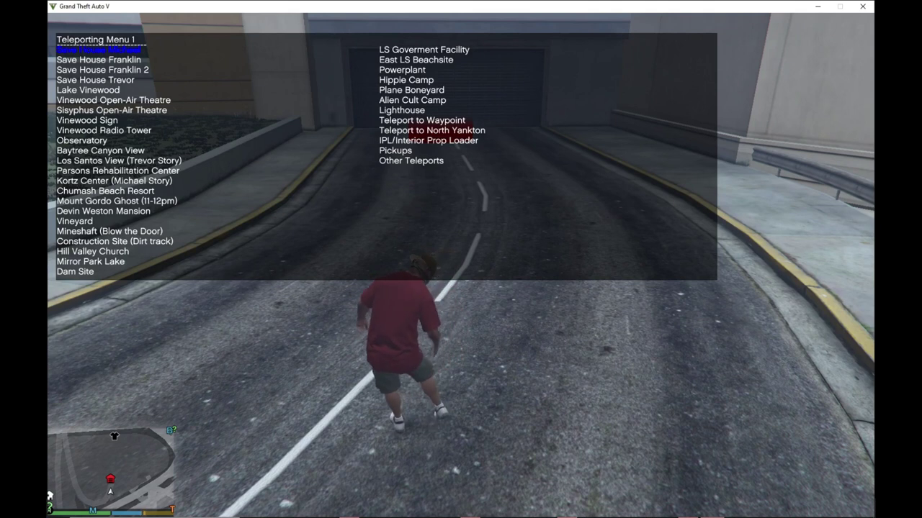
key(Up)
key(Up)
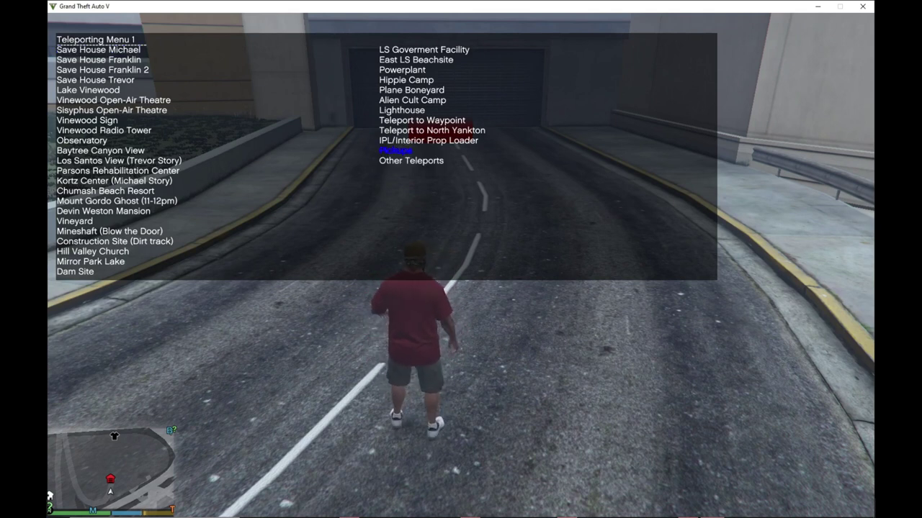
key(Down)
key(Return)
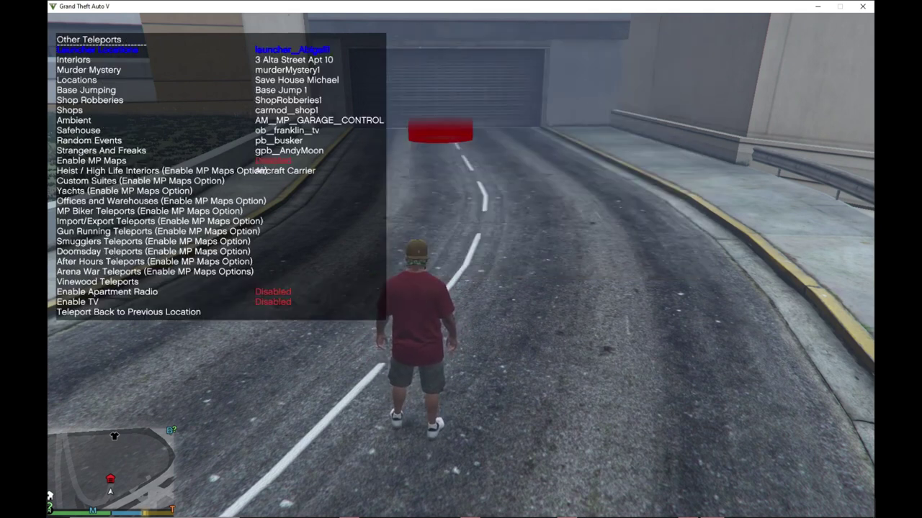
Step: Enable MP Maps in the Other Teleports list and close the trainer
key(Down)
key(Down)
key(Down)
key(Down)
key(Down)
key(Down)
key(Down)
key(Down)
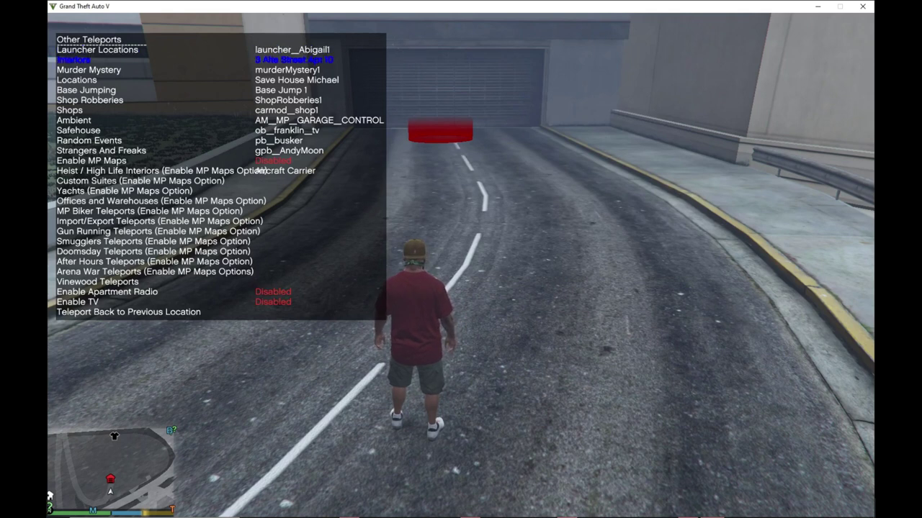
key(Down)
key(Down)
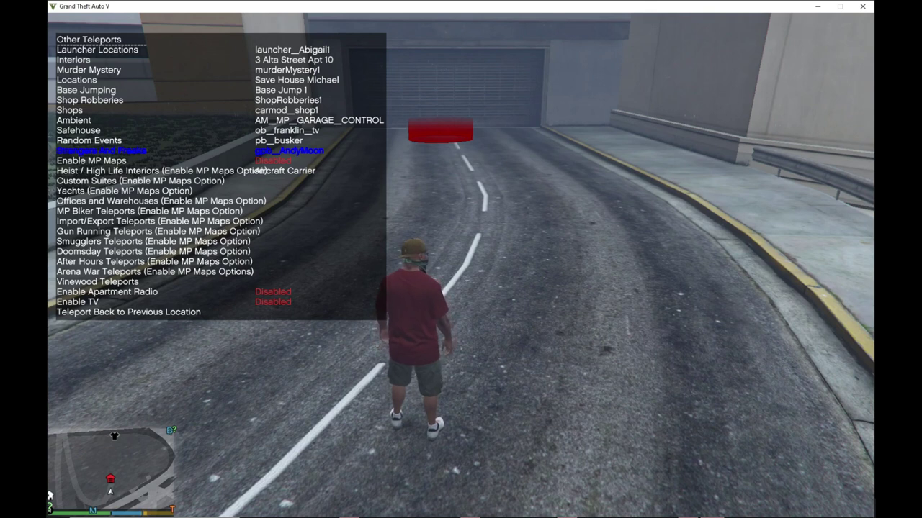
key(Down)
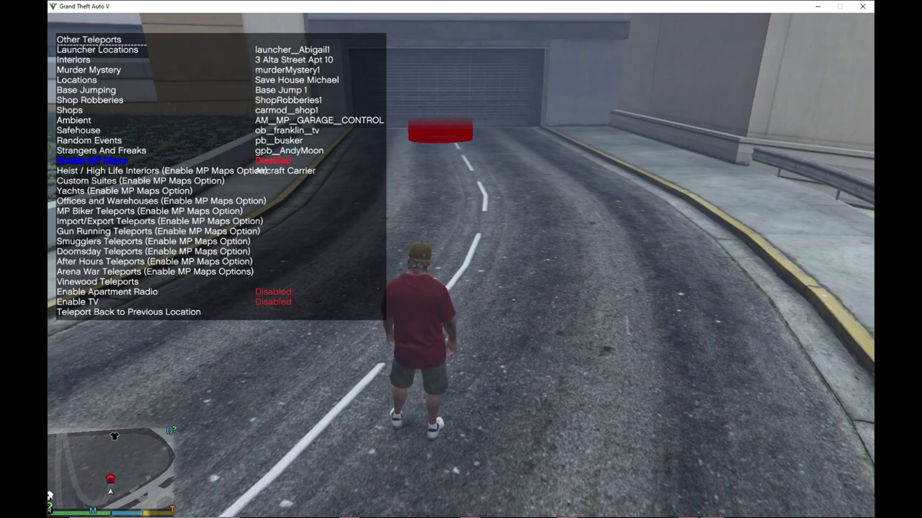
key(F3)
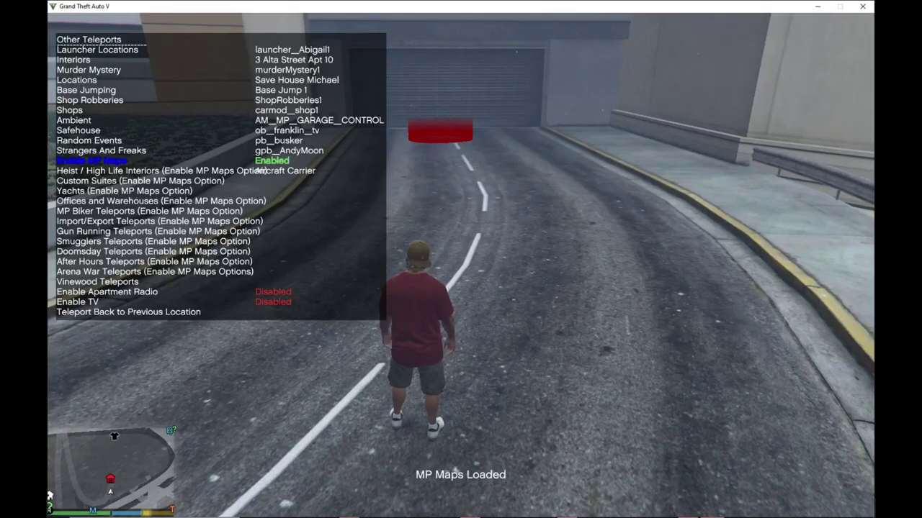
key(F4)
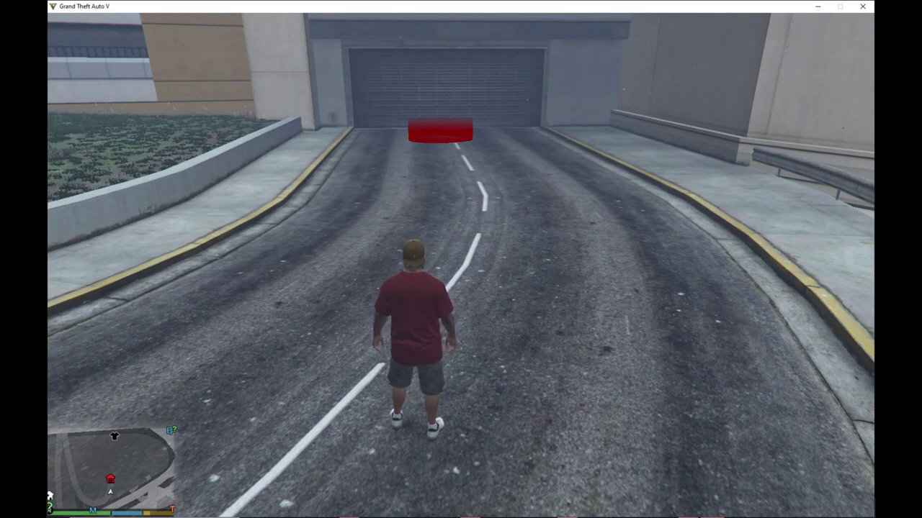
Step: Run into the red marker in front of the garage door and purchase GarageA for $43,500
key(w)
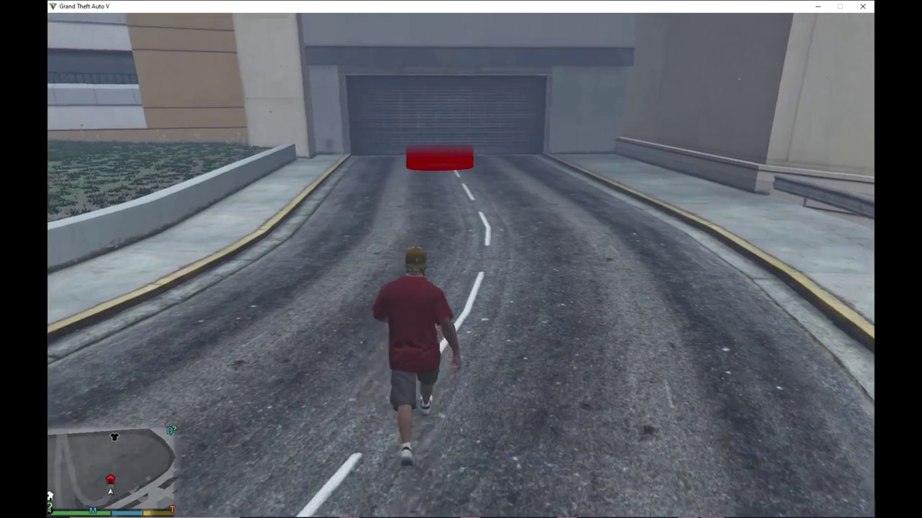
key(w)
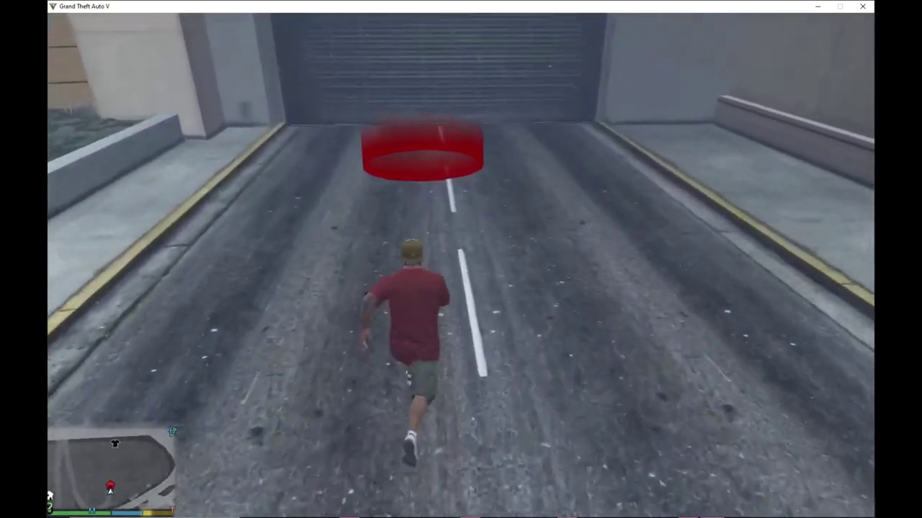
key(w)
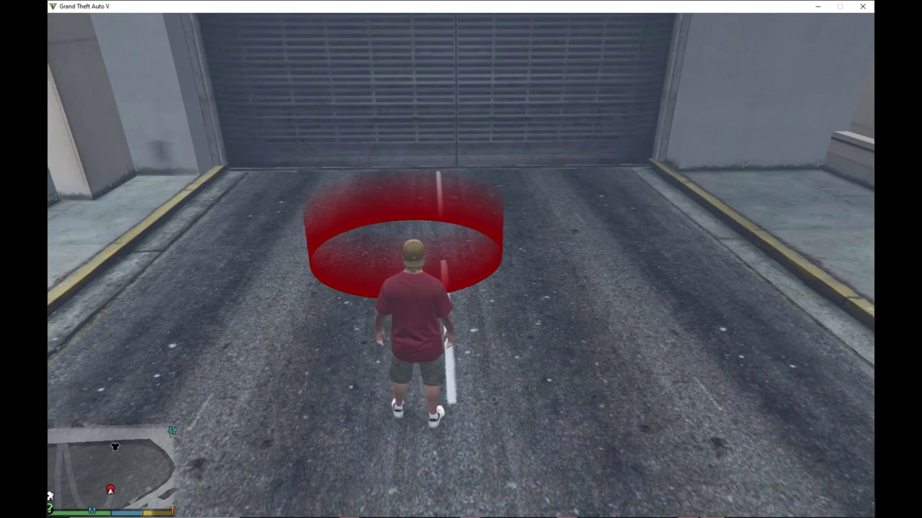
key(w)
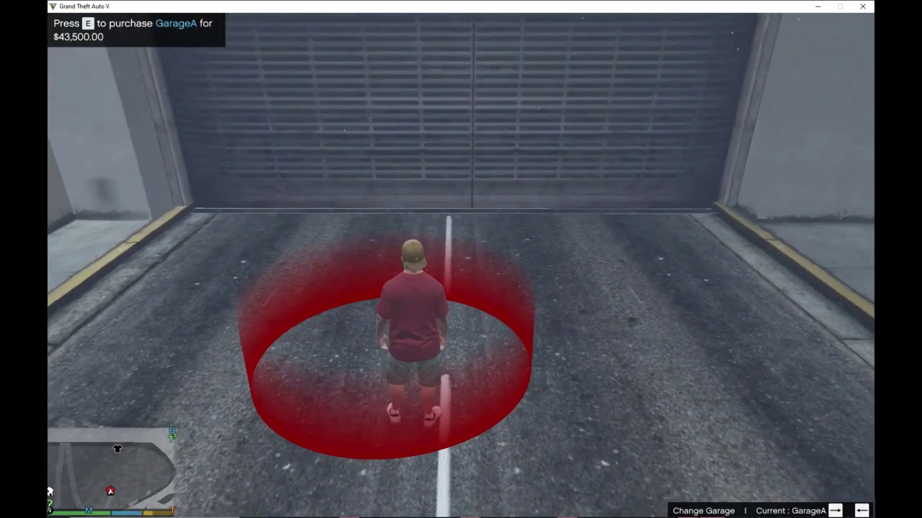
key(e)
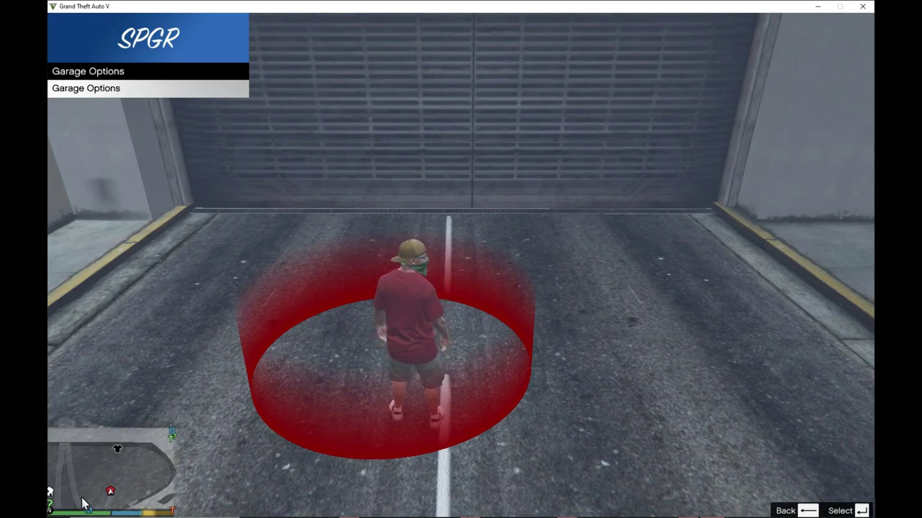
Step: Examine the garage, slot, car and Save Current Car entries in SPGR's Garage Options, and leave the menu
key(Return)
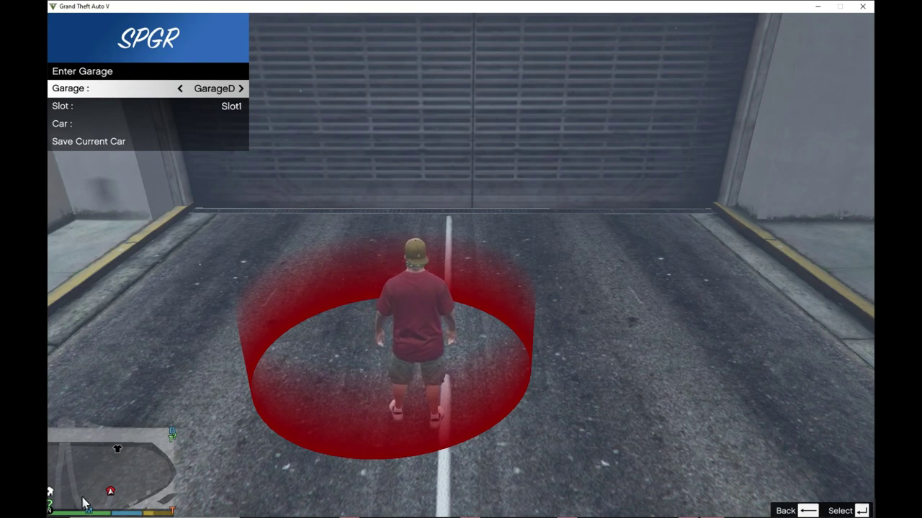
key(Down)
key(Down)
key(Down)
key(Up)
key(Up)
key(Up)
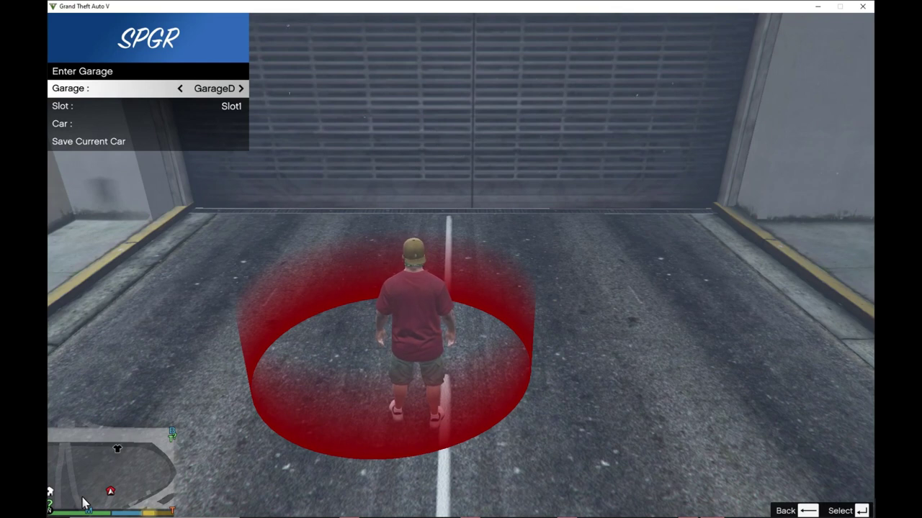
key(BackSpace)
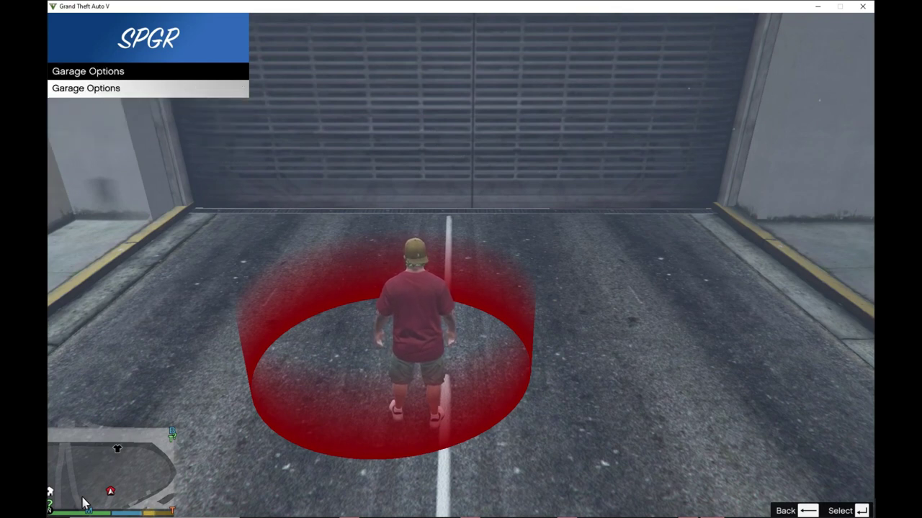
key(BackSpace)
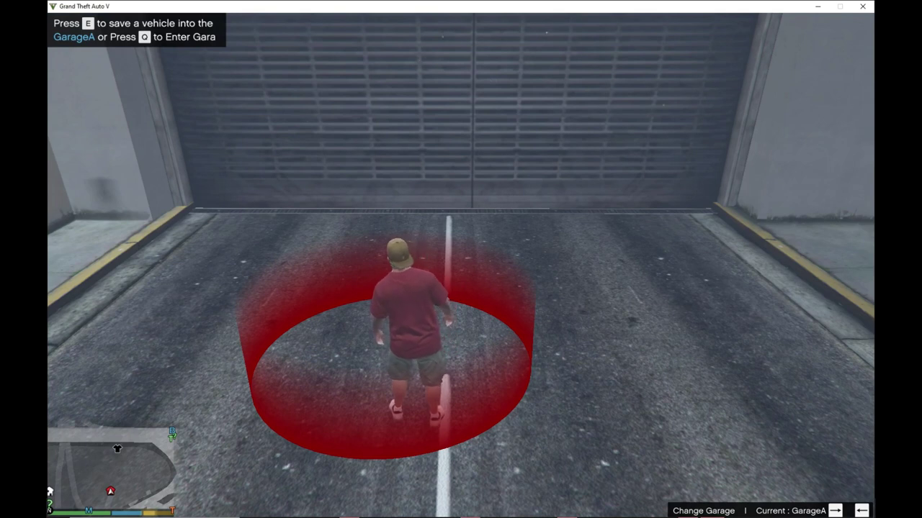
Step: Enter GarageA and walk past the parked cars towards the red marker by the ladder
key(q)
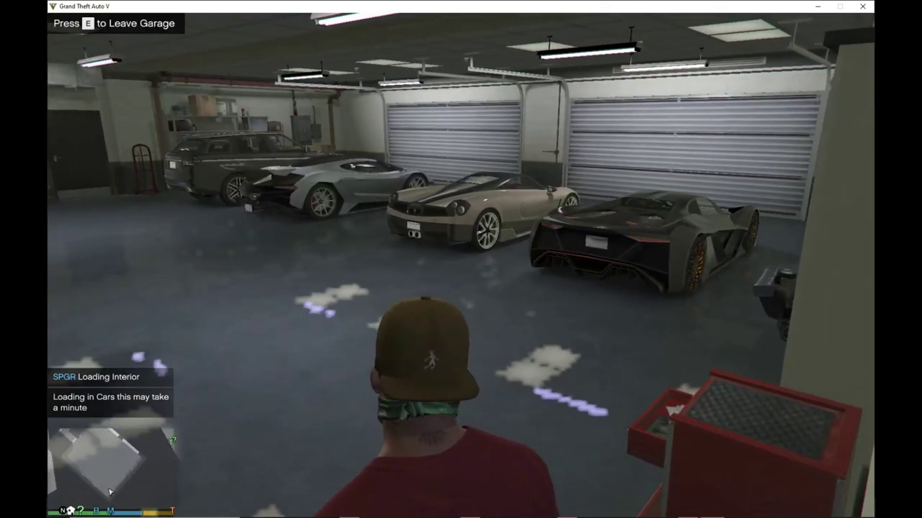
key(w)
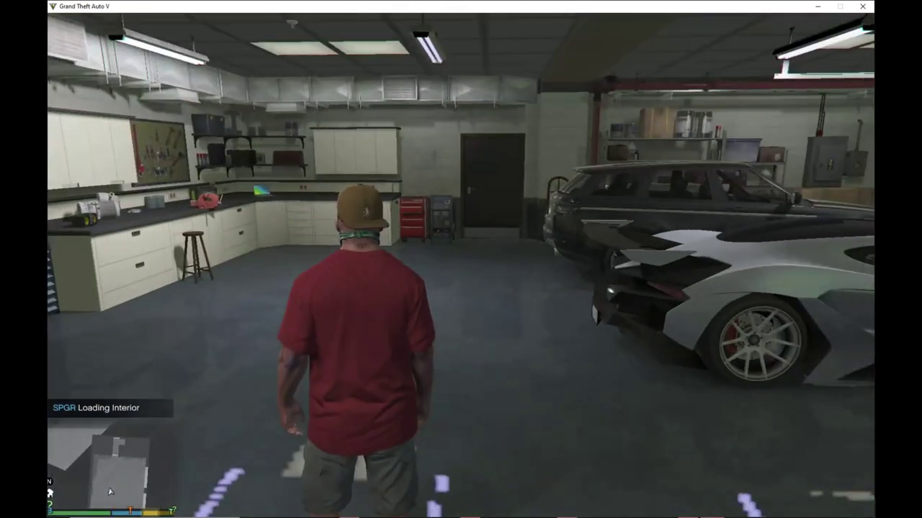
key(a)
key(w)
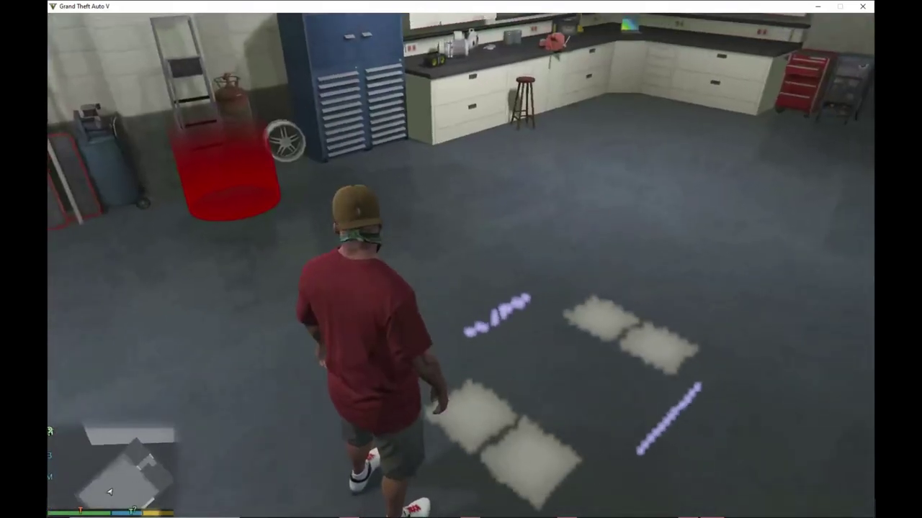
Step: Step into the red marker by the ladder, view the Buy/Sell menu's vehicle options, and close it
key(w)
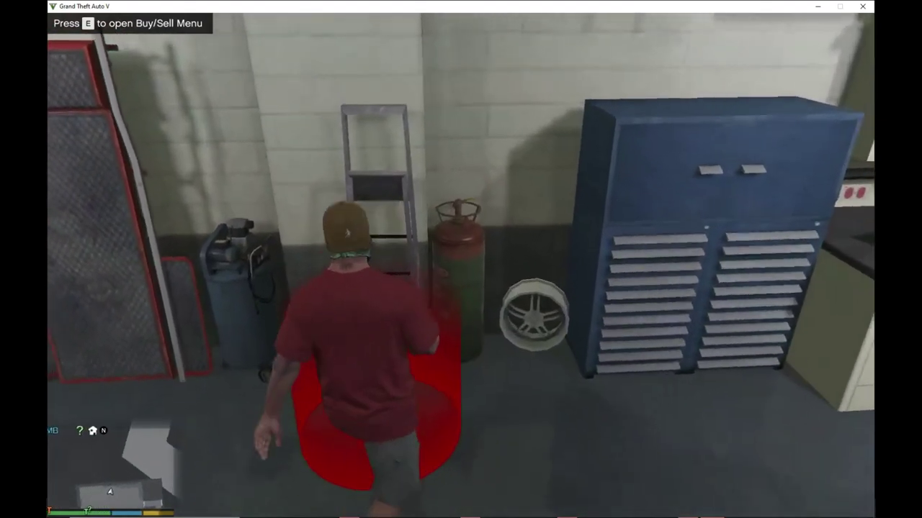
key(e)
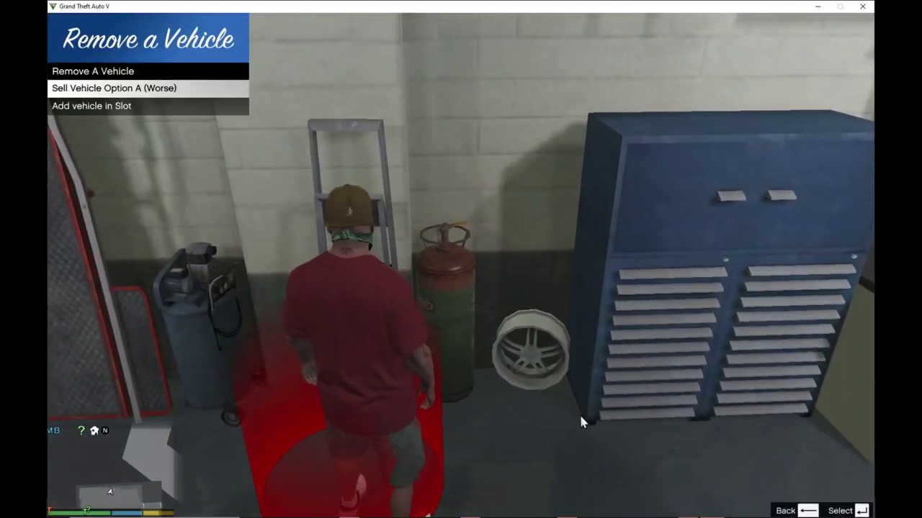
key(BackSpace)
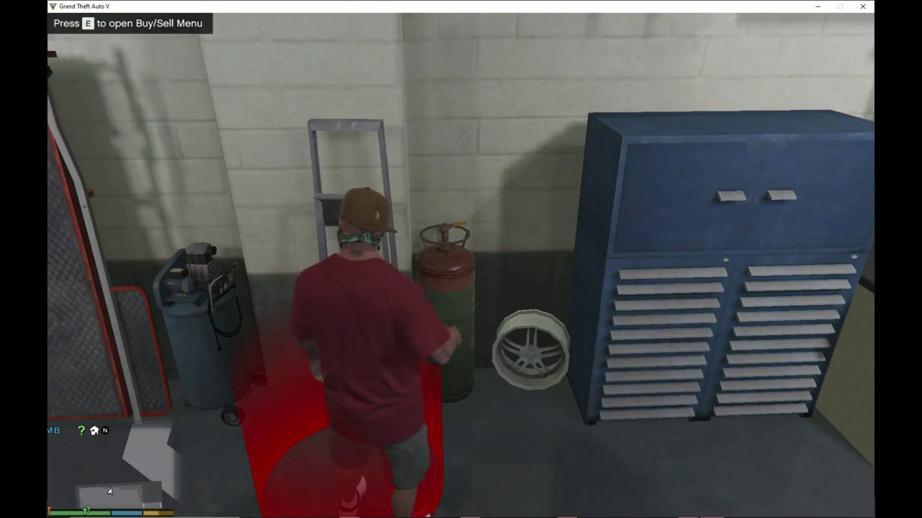
Step: Walk along the workbench to the laptop in the corner and back towards the parked cars
key(w)
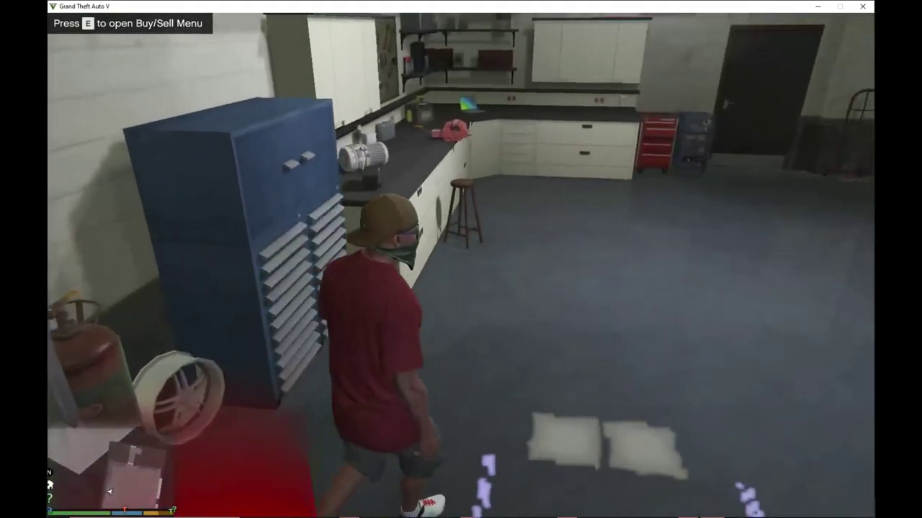
key(w)
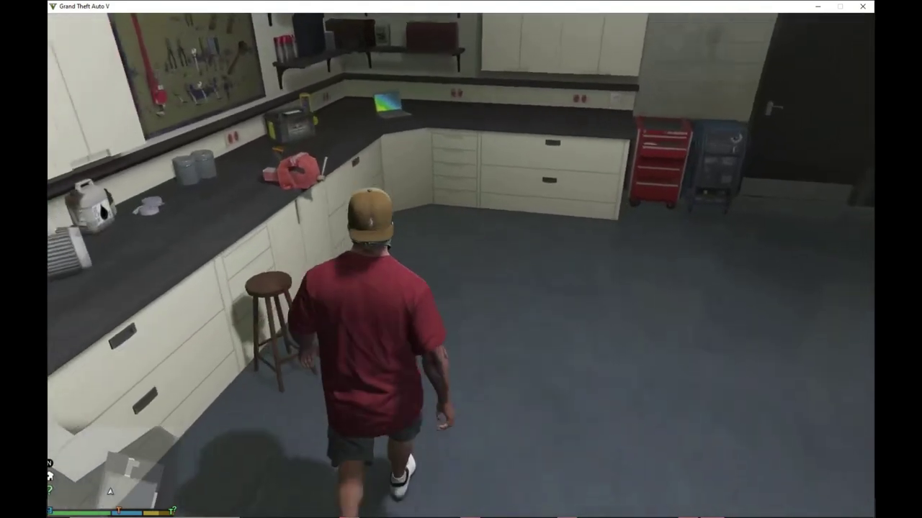
key(w)
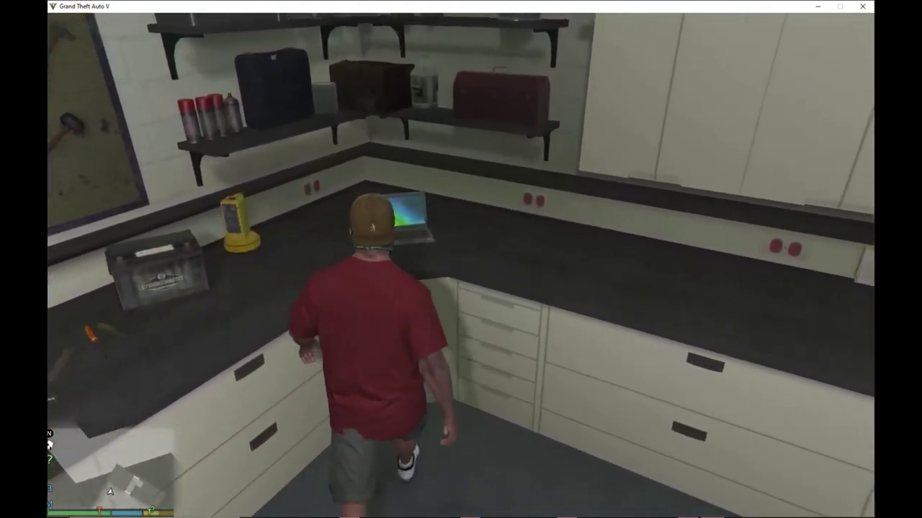
key(w)
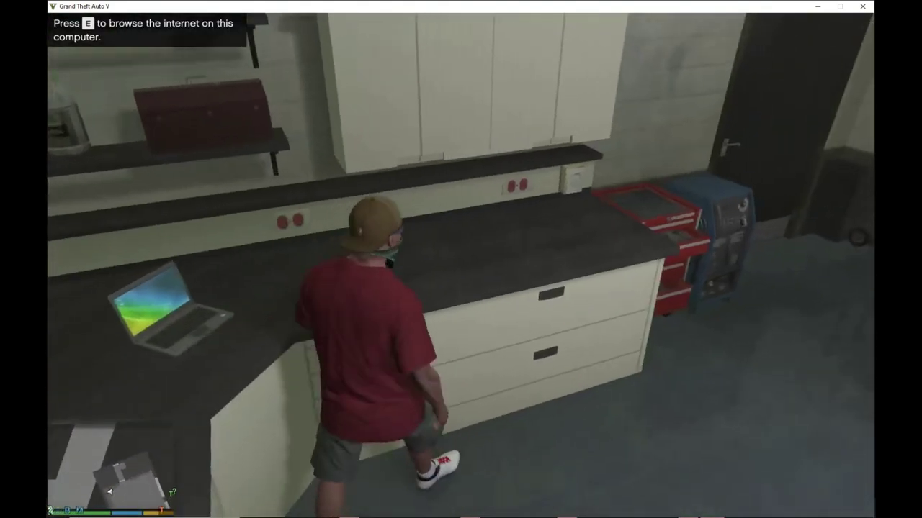
key(w)
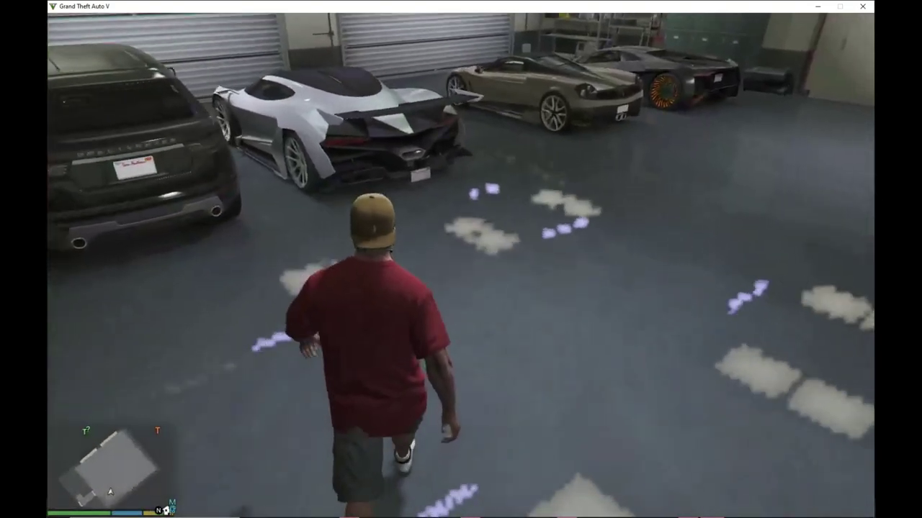
Step: Walk past the parked cars to the red marker in front of the tall cabinet and leave GarageA
key(w)
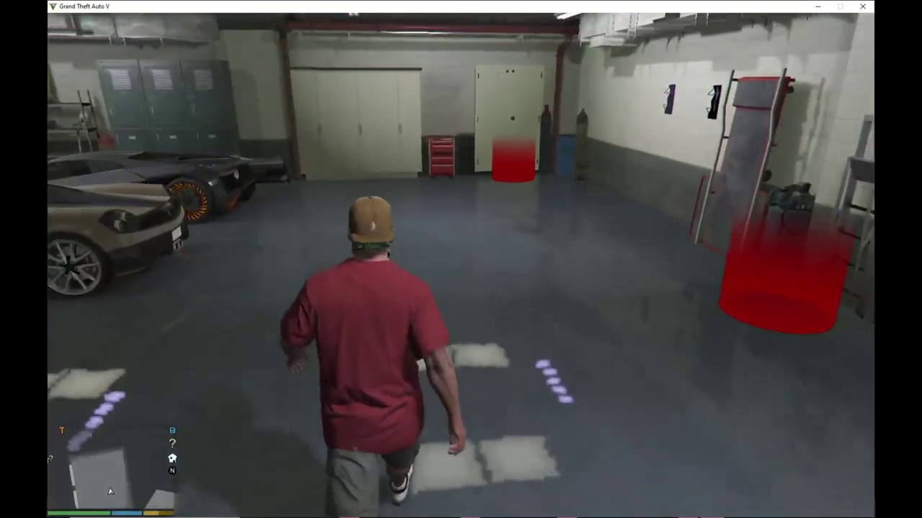
key(w)
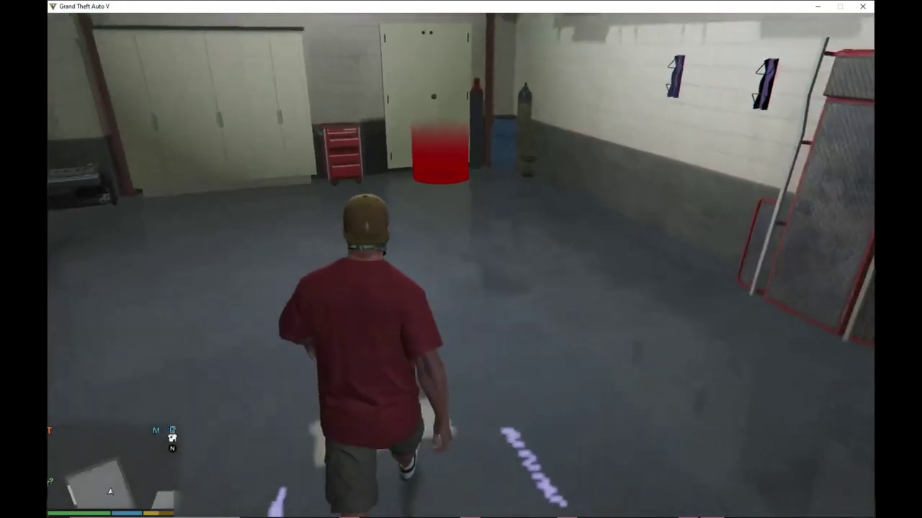
key(w)
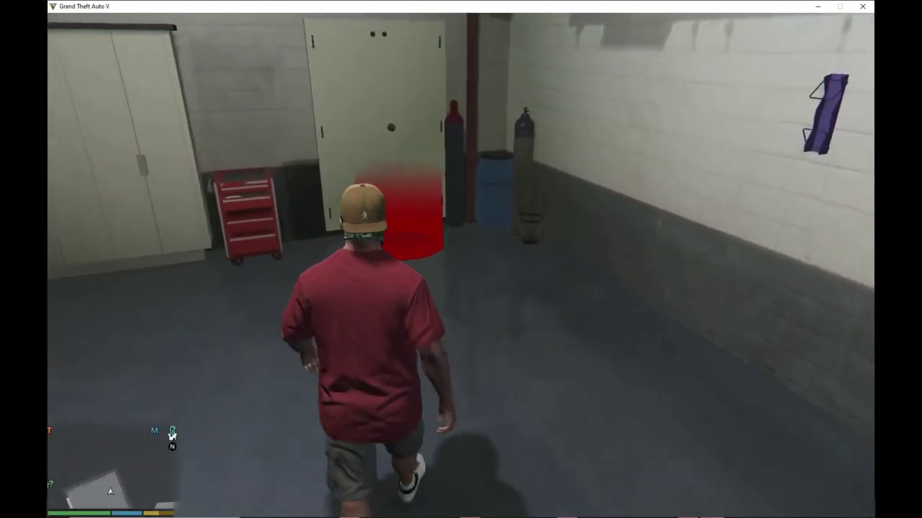
key(w)
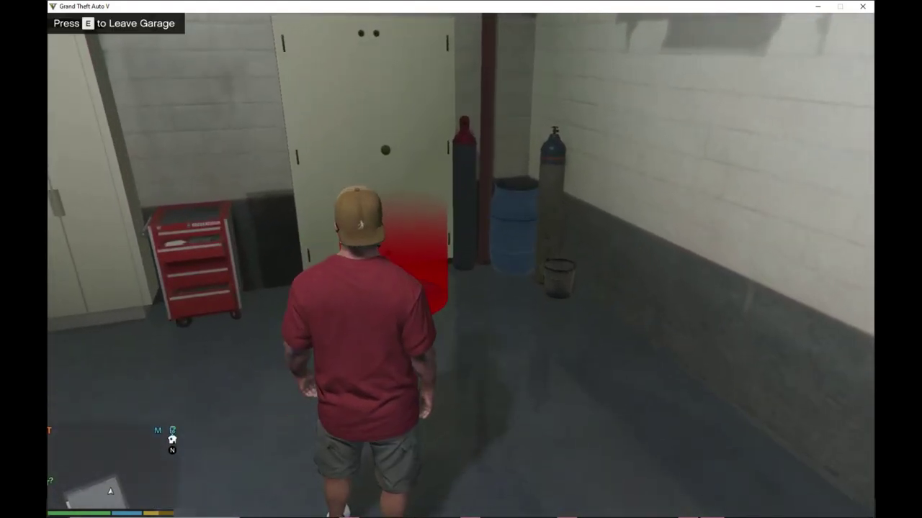
key(w)
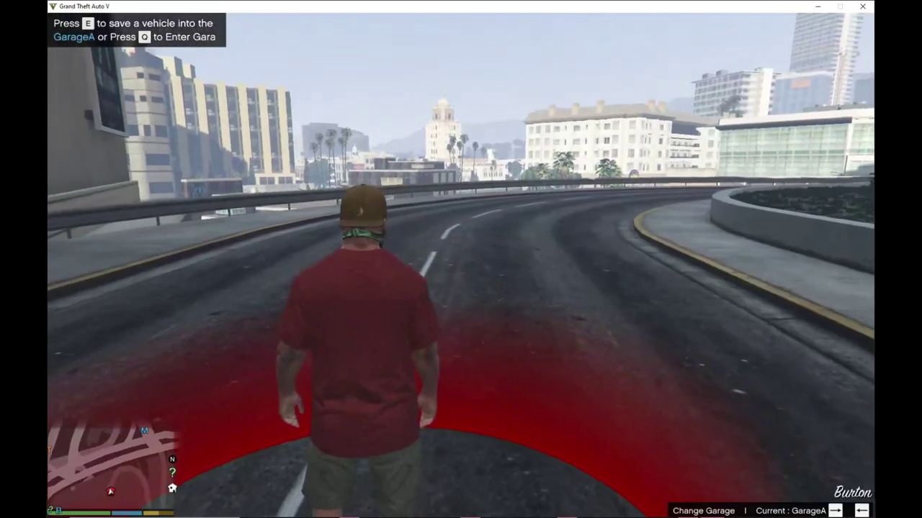
Step: Run out of the garage's red entrance marker and along the curved elevated road in Burton
key(w)
key(w)
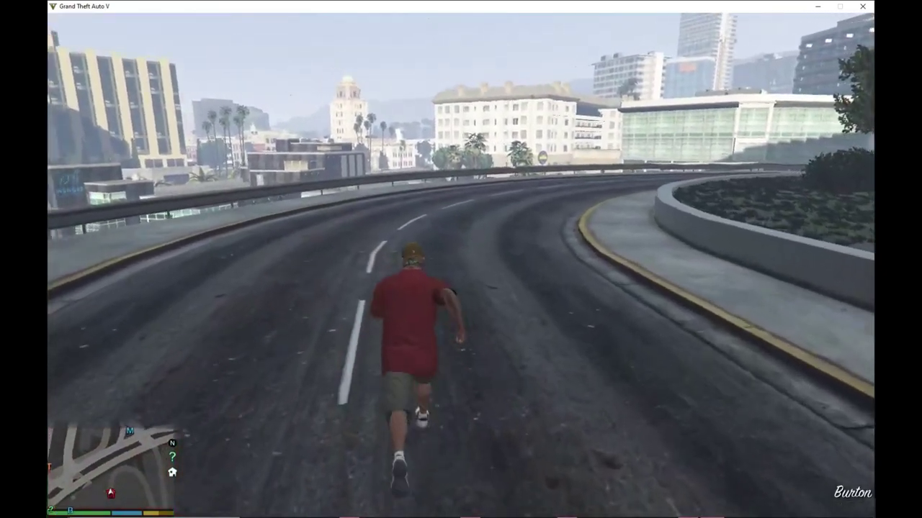
key(w)
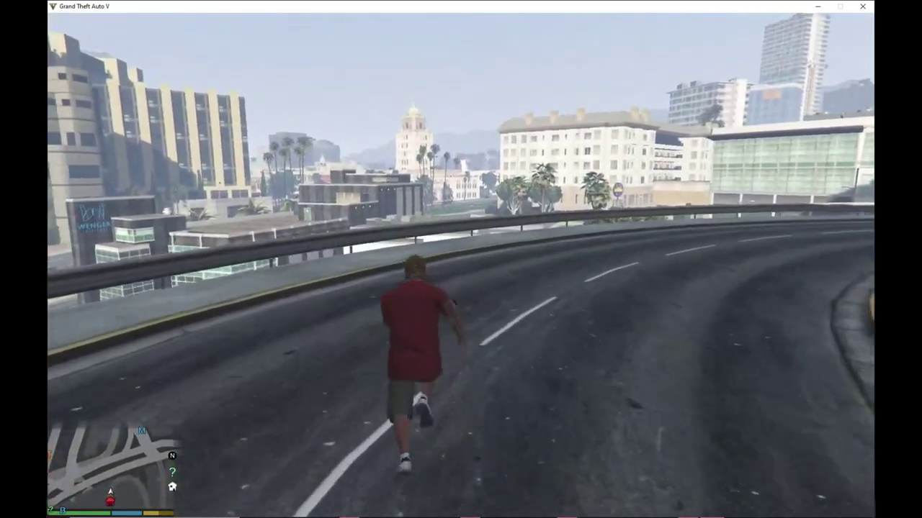